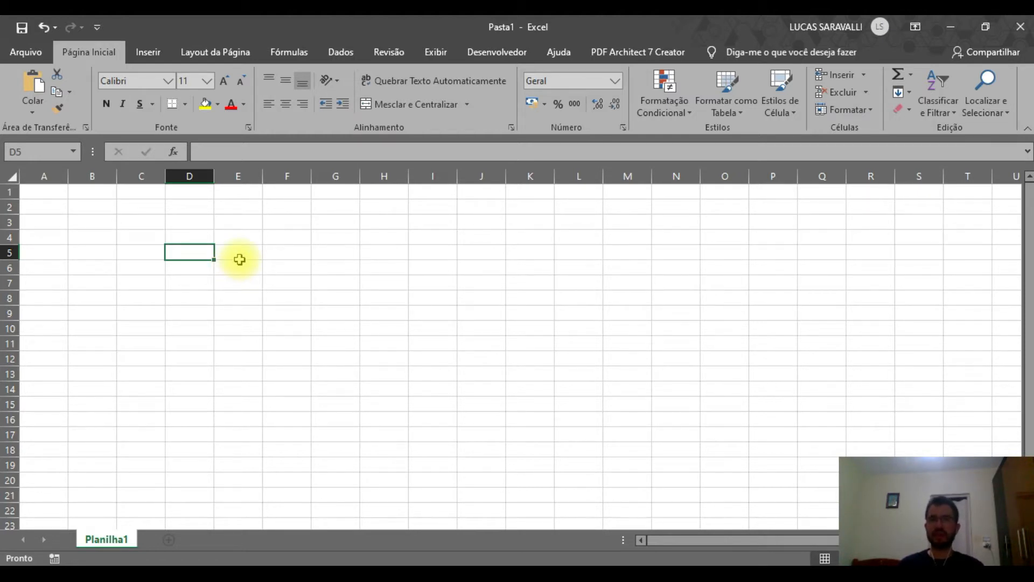
{"action": "left_click", "coordinate": [330, 312]}
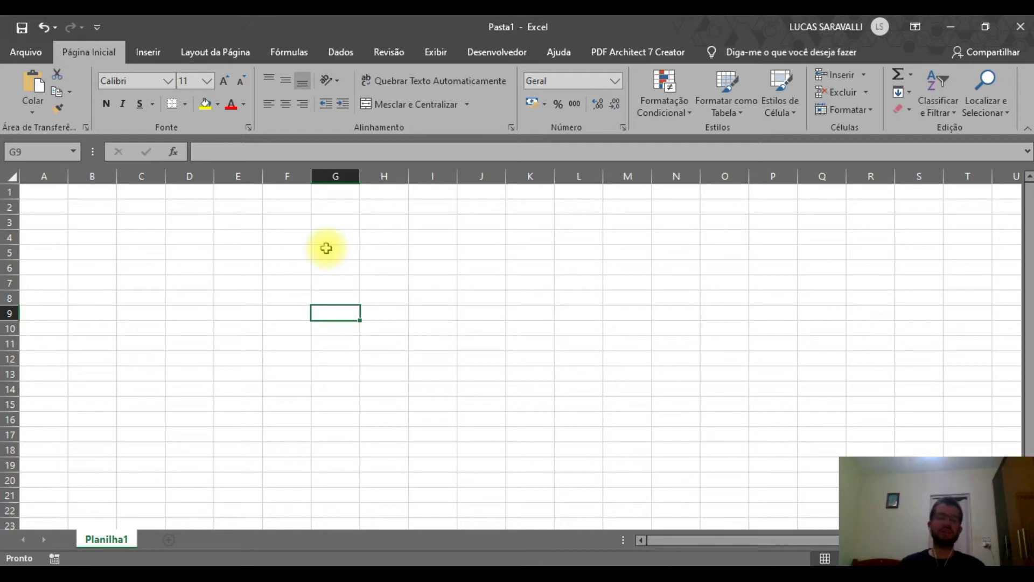
{"action": "left_click", "coordinate": [201, 150]}
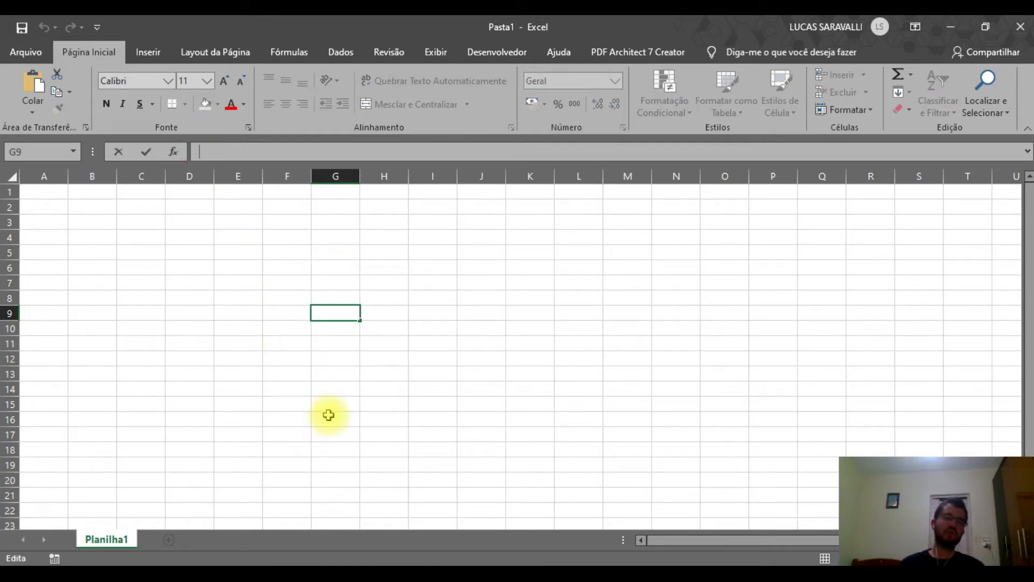
{"action": "type", "text": "="}
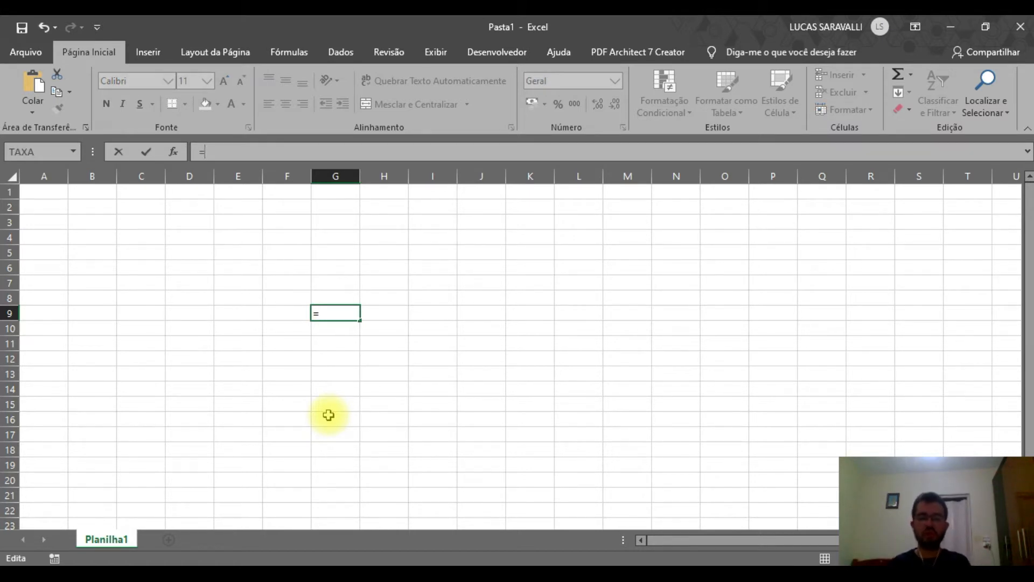
{"action": "type", "text": "S"}
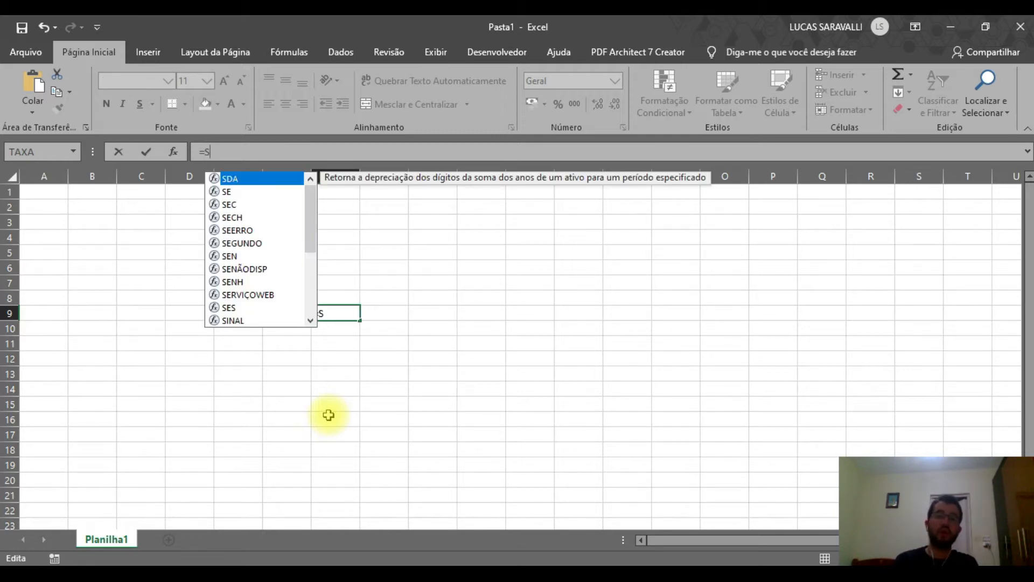
{"action": "type", "text": "OMA"}
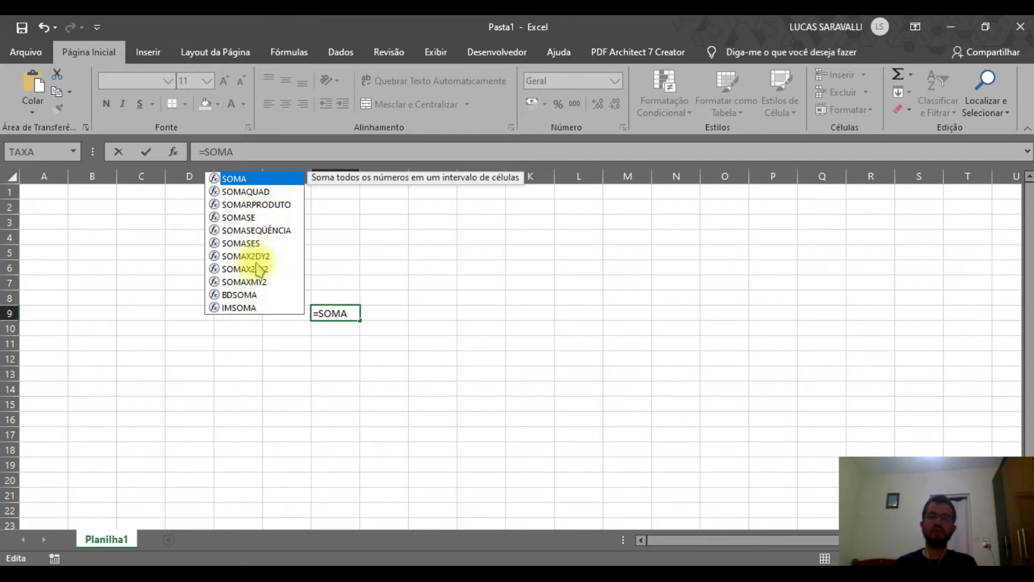
{"action": "left_click", "coordinate": [257, 149]}
{"action": "type", "text": "("}
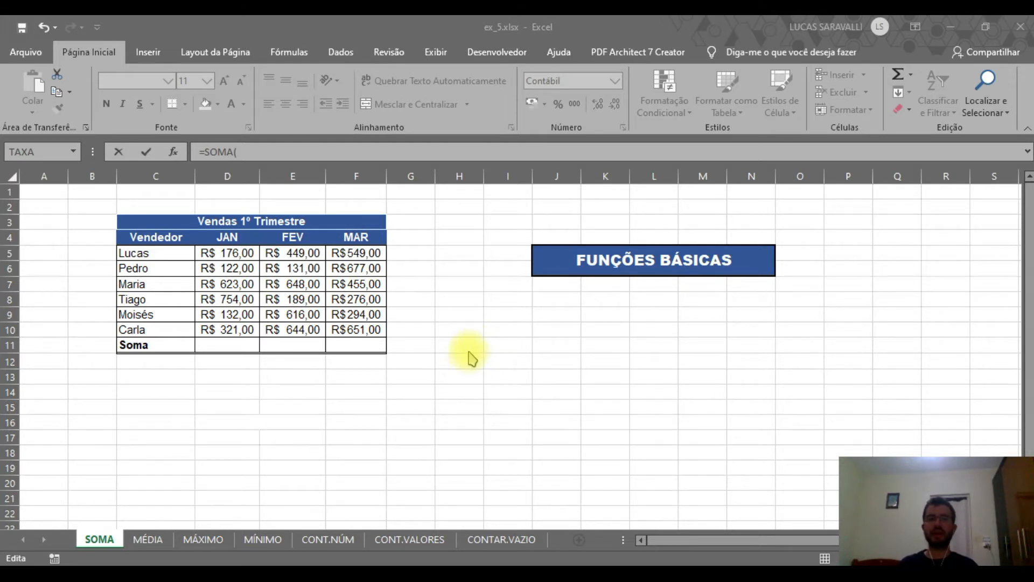
{"action": "left_click", "coordinate": [100, 542]}
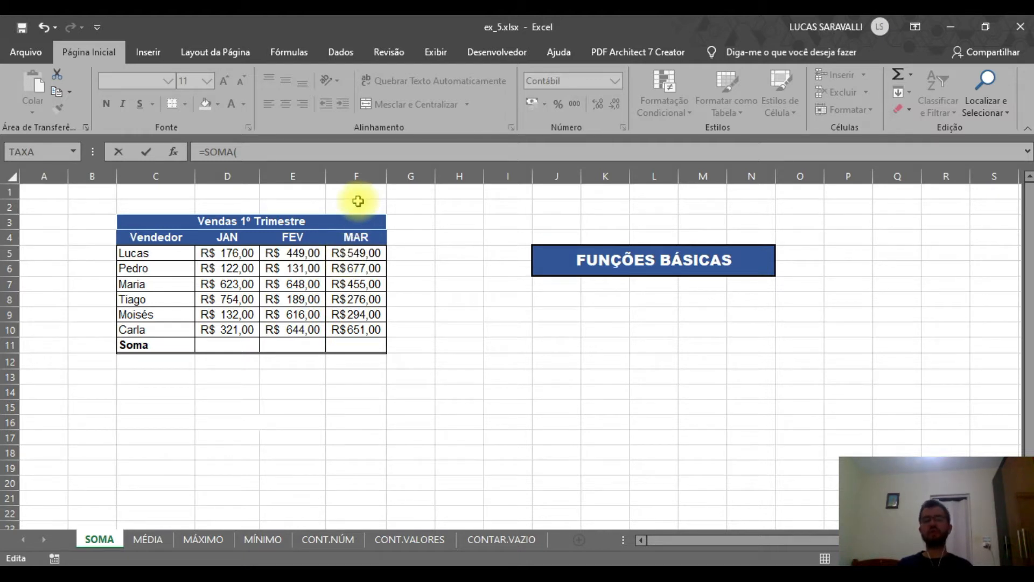
{"action": "left_click", "coordinate": [255, 153]}
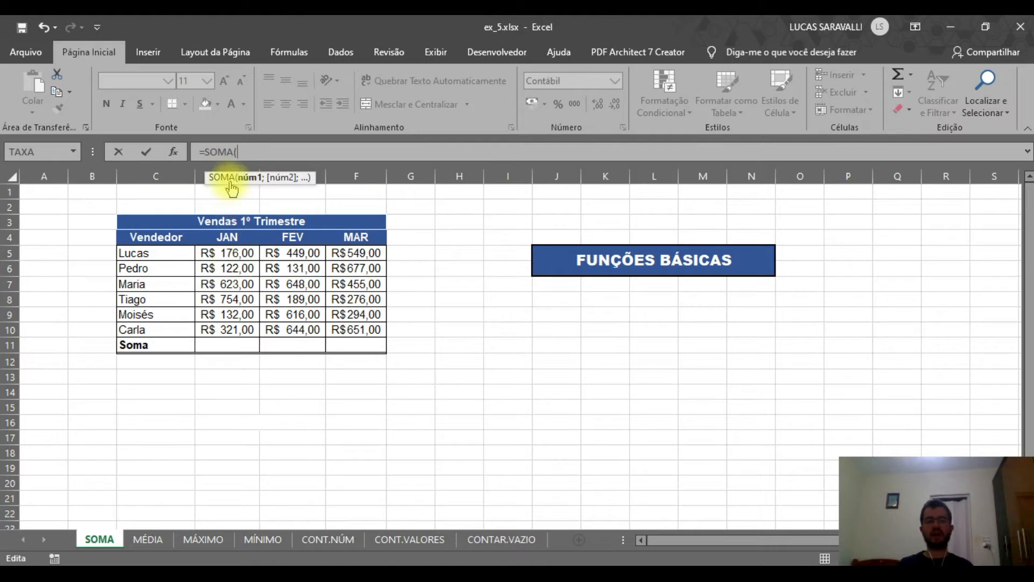
{"action": "left_click_drag", "start_coordinate": [200, 152], "coordinate": [227, 153]}
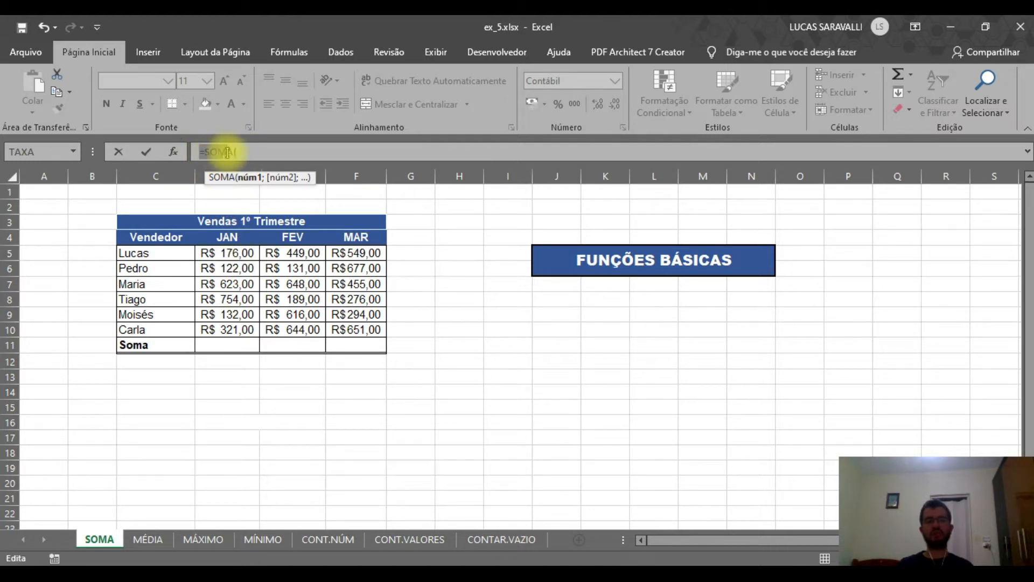
{"action": "left_click", "coordinate": [252, 153]}
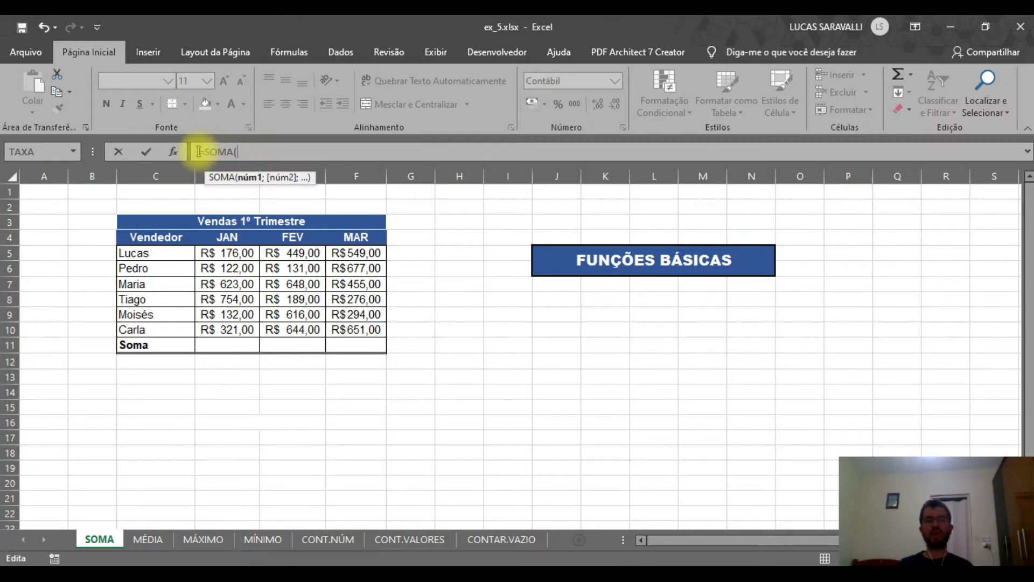
{"action": "key", "text": "Escape"}
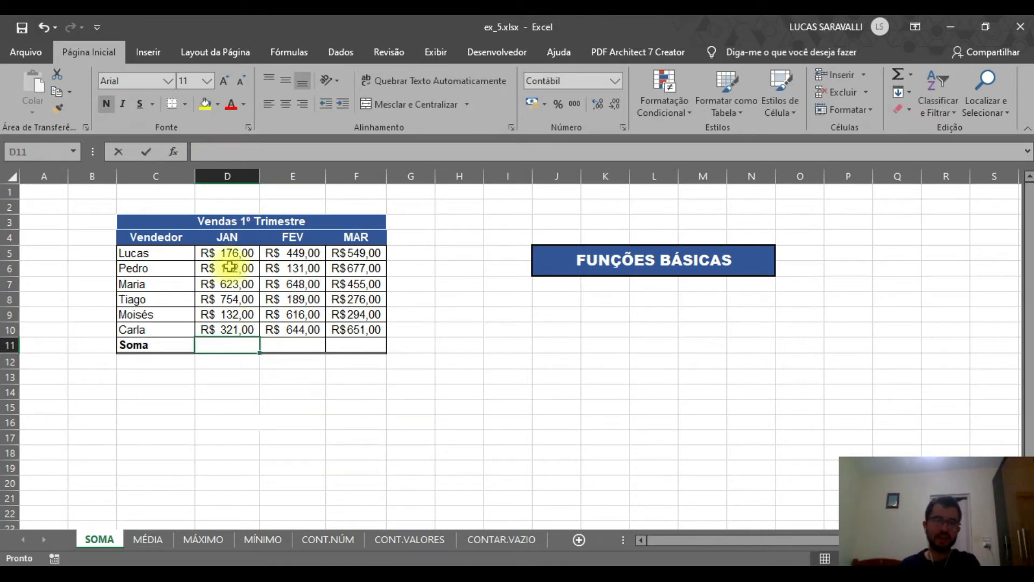
- Total the JAN sales in D11 on the SOMA sheet with =SOMA(D5:D10) and fit column D's width to its contents
{"action": "double_click", "coordinate": [229, 349]}
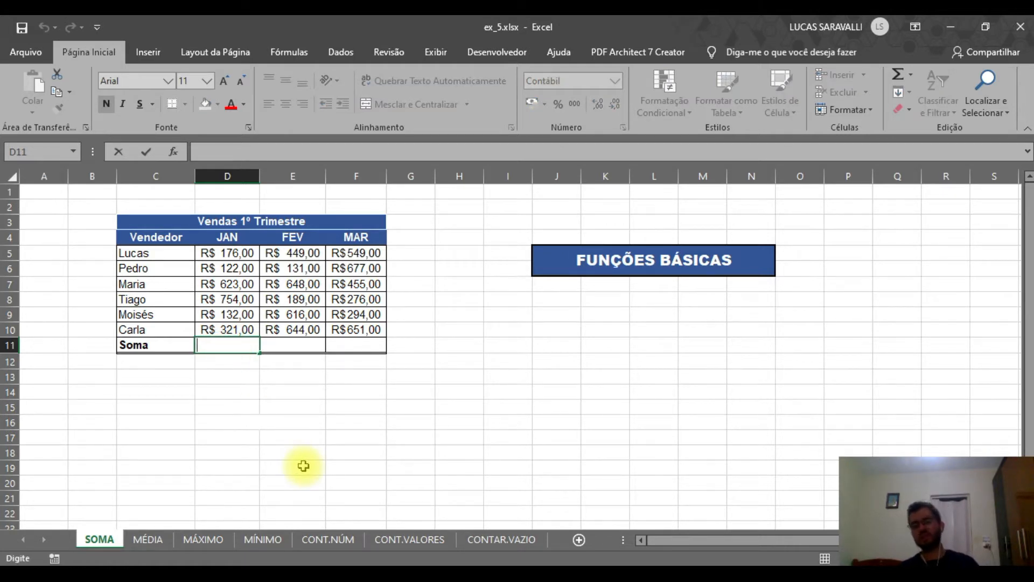
{"action": "type", "text": "="}
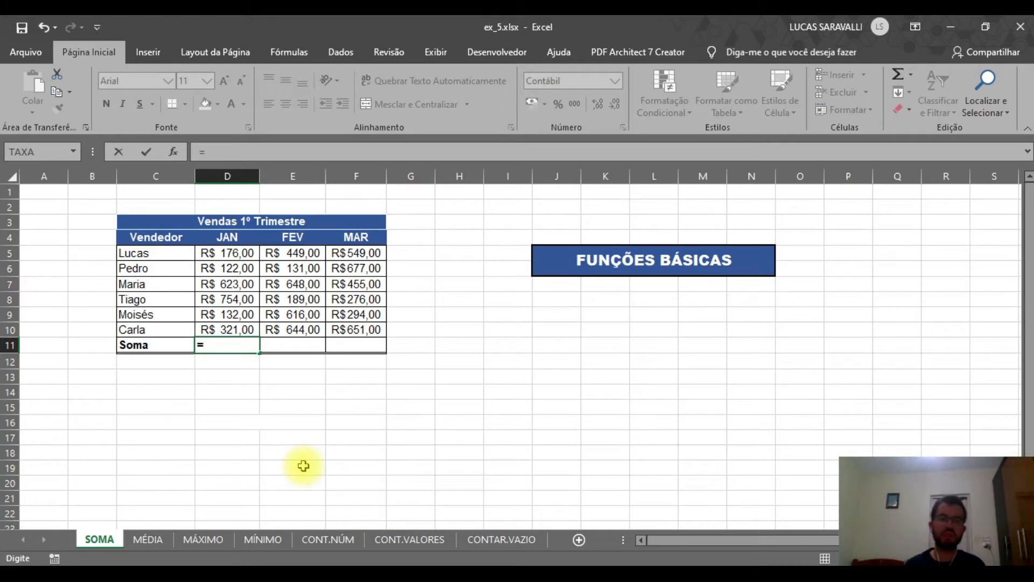
{"action": "type", "text": "SOM"}
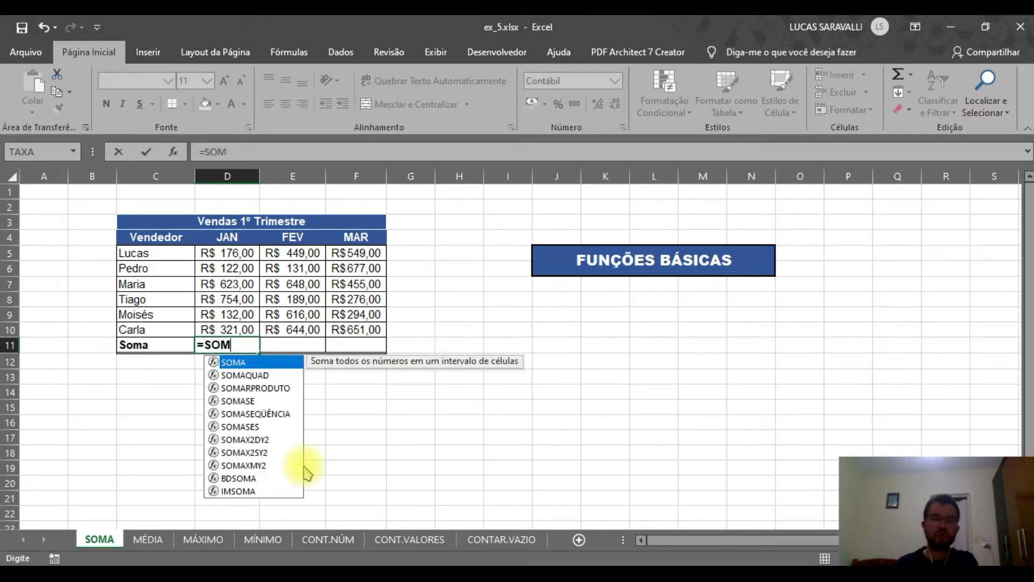
{"action": "type", "text": "A("}
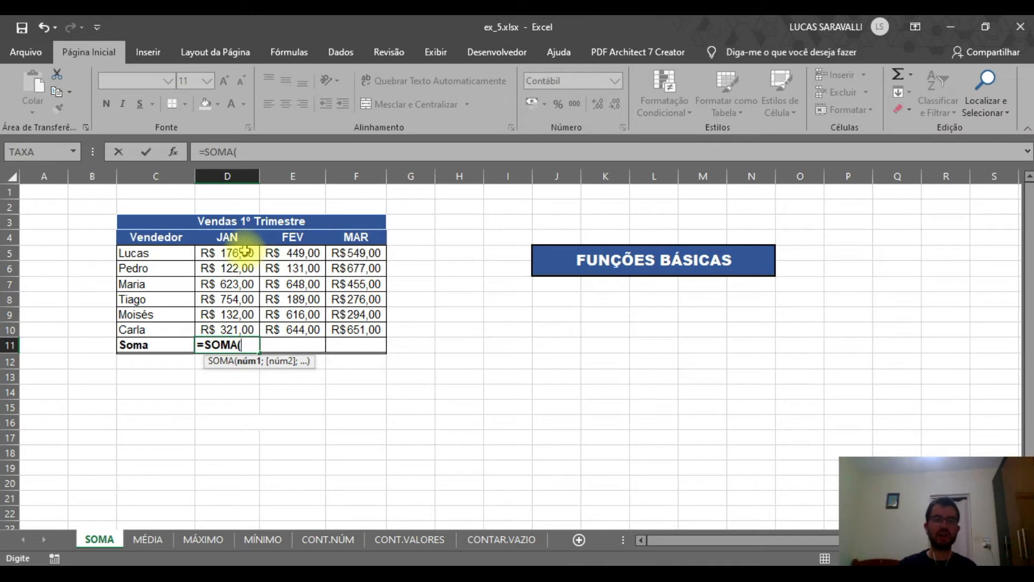
{"action": "left_click_drag", "start_coordinate": [246, 251], "coordinate": [238, 330]}
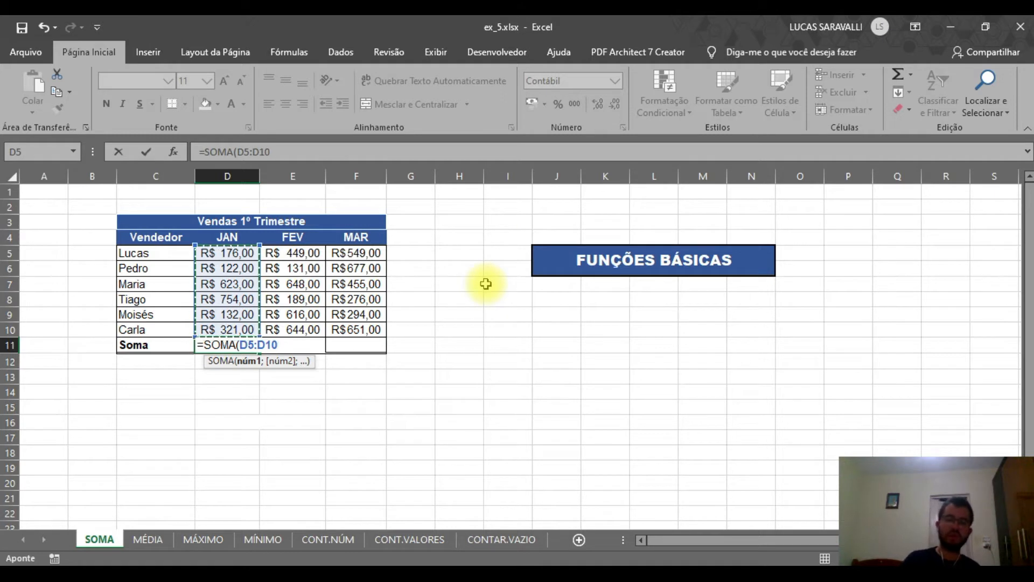
{"action": "type", "text": ")"}
{"action": "key", "text": "Return"}
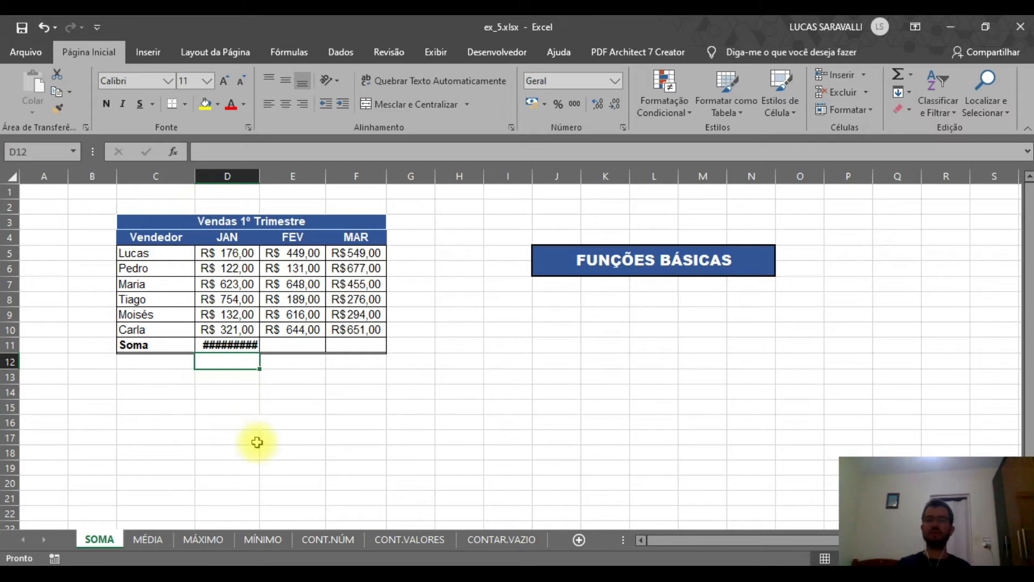
{"action": "double_click", "coordinate": [259, 177]}
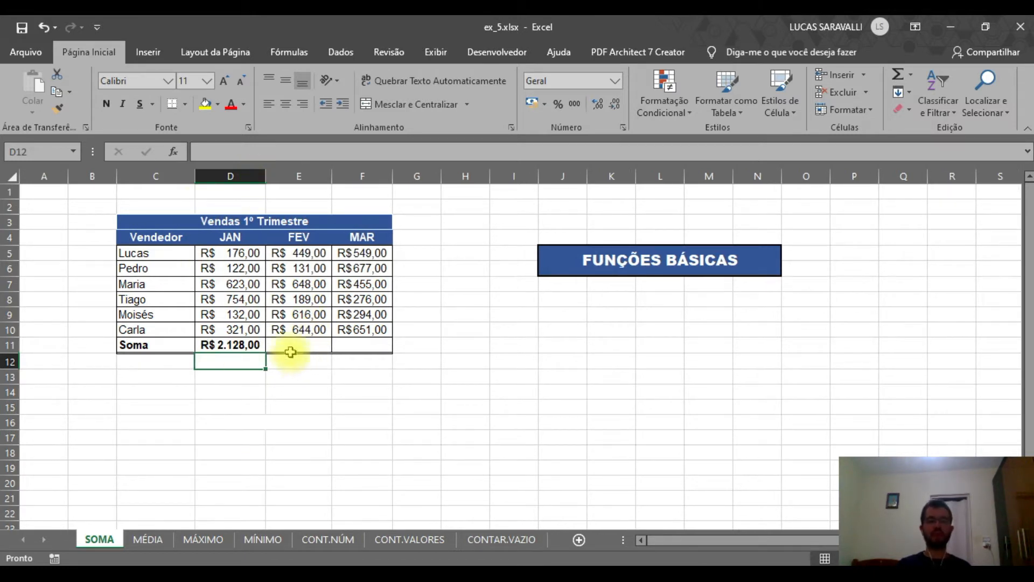
- Fill the JAN sum formula from D11 across to the FEV and MAR cells, E11 and F11
{"action": "left_click", "coordinate": [234, 346]}
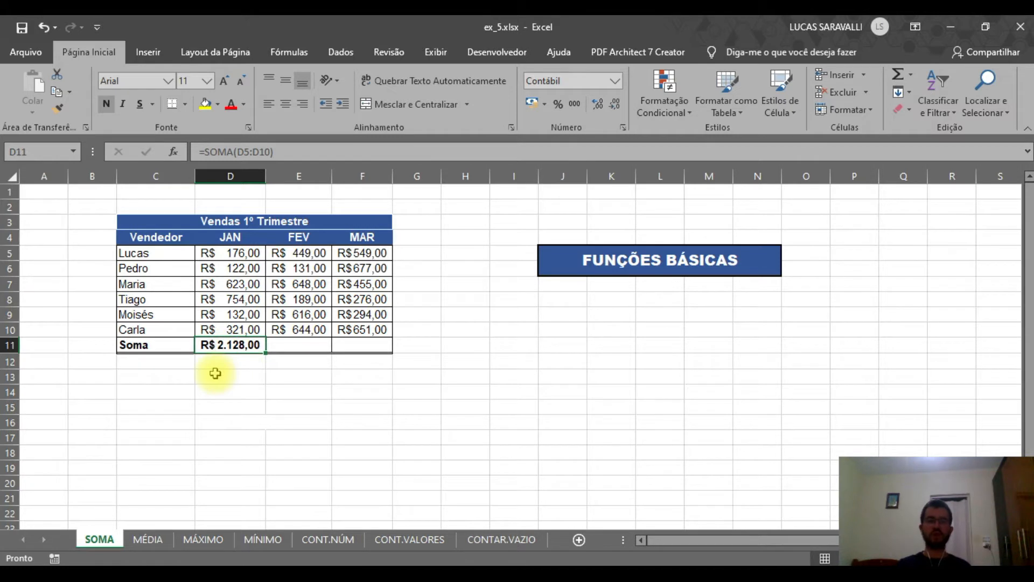
{"action": "left_click", "coordinate": [292, 237]}
{"action": "left_click", "coordinate": [364, 237]}
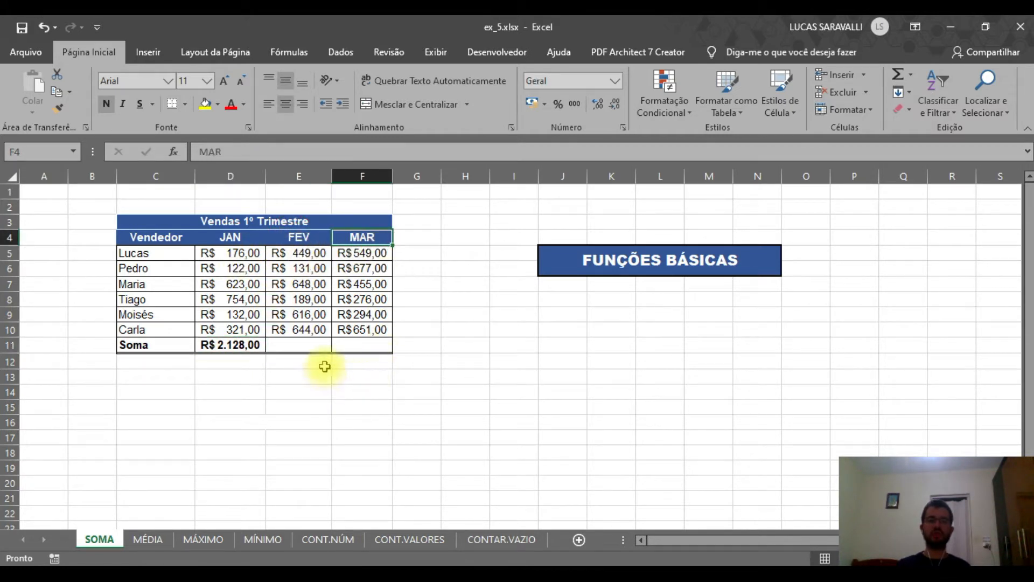
{"action": "left_click", "coordinate": [312, 346]}
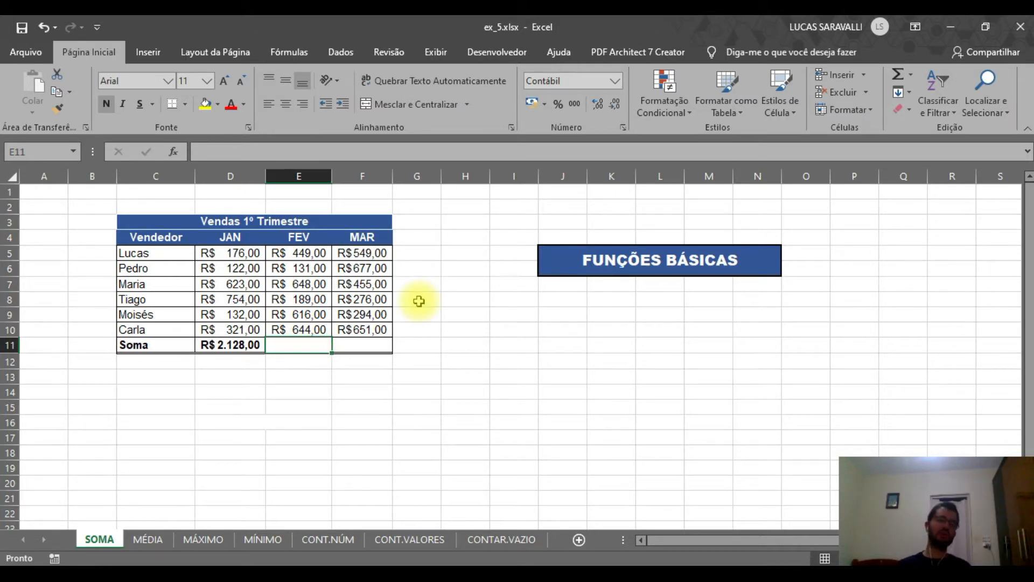
{"action": "left_click", "coordinate": [237, 346]}
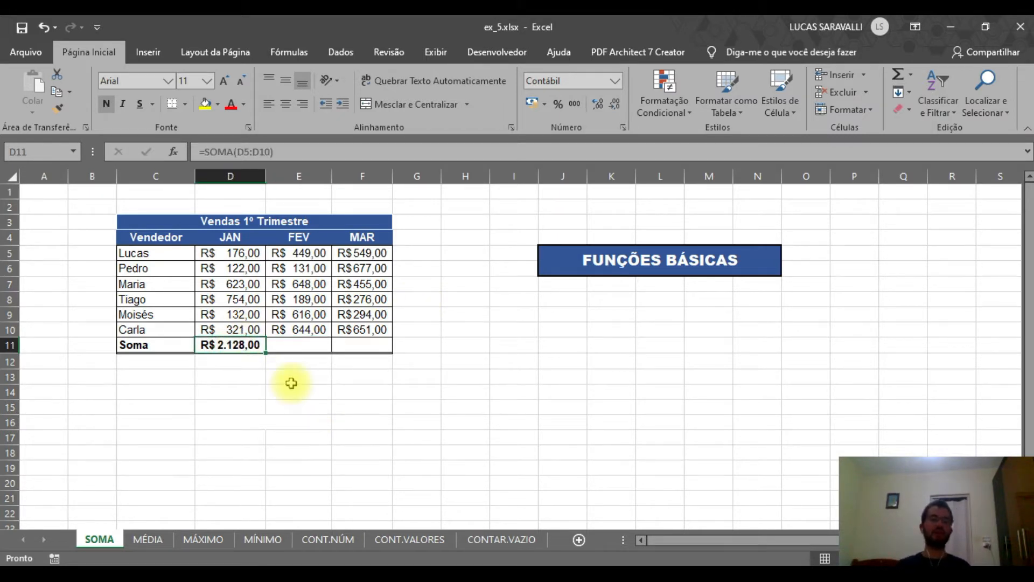
{"action": "left_click", "coordinate": [267, 355]}
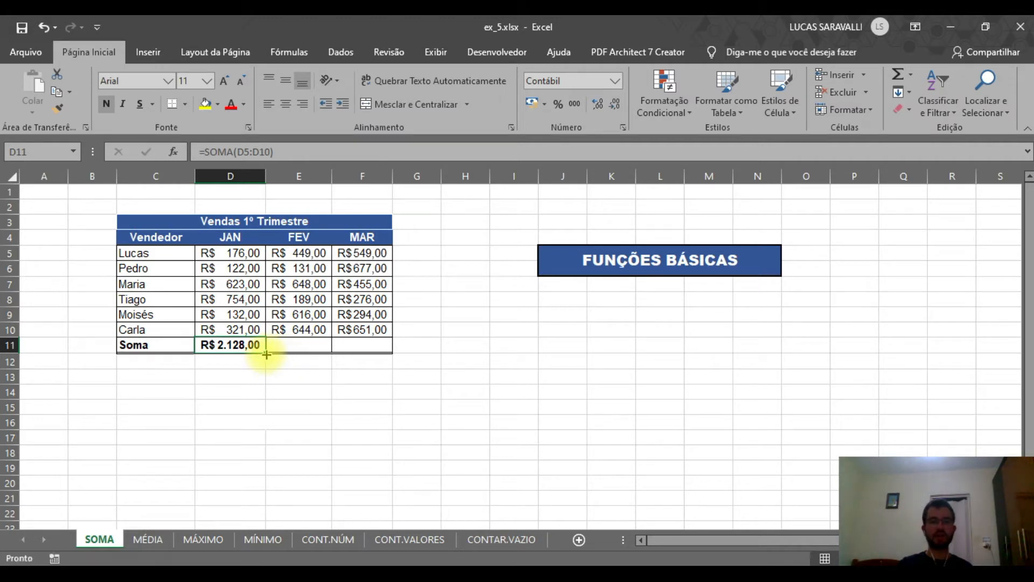
{"action": "left_click_drag", "start_coordinate": [267, 355], "coordinate": [374, 348]}
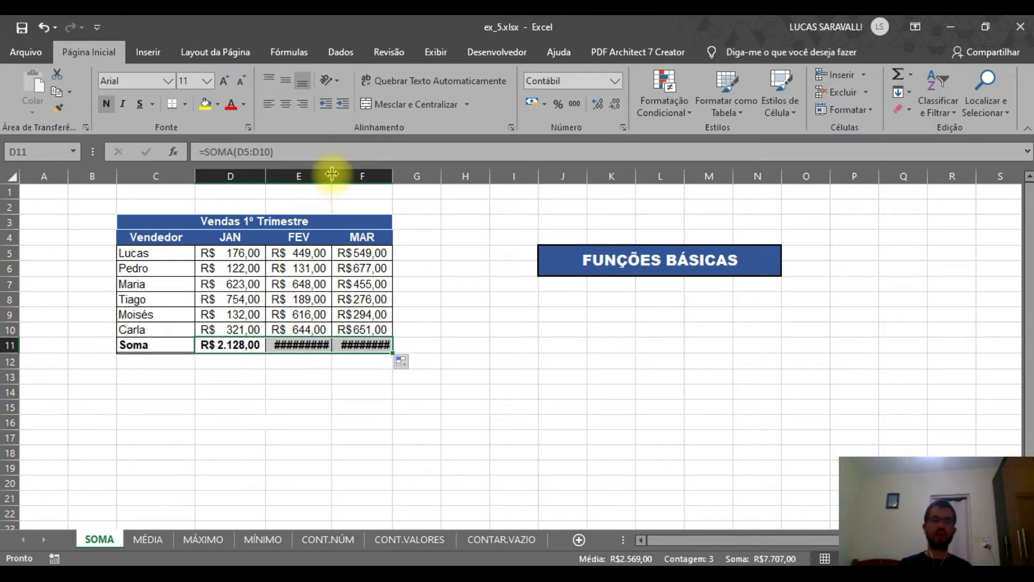
- Widen the FEV column slightly and fit the MAR column's width to its contents
{"action": "left_click_drag", "start_coordinate": [332, 173], "coordinate": [337, 174]}
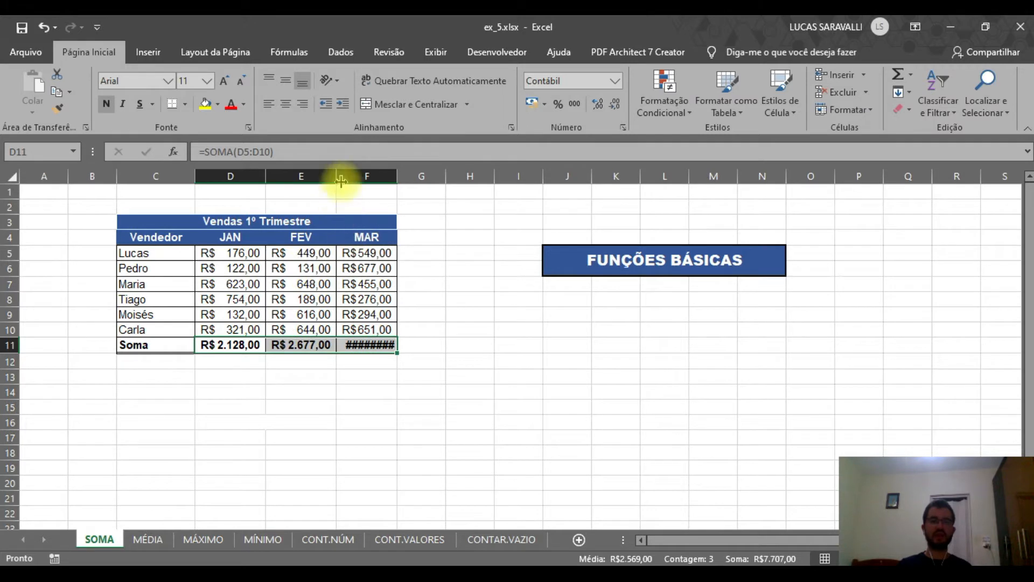
{"action": "double_click", "coordinate": [397, 177]}
{"action": "left_click", "coordinate": [429, 362]}
{"action": "left_click_drag", "start_coordinate": [379, 344], "coordinate": [240, 348]}
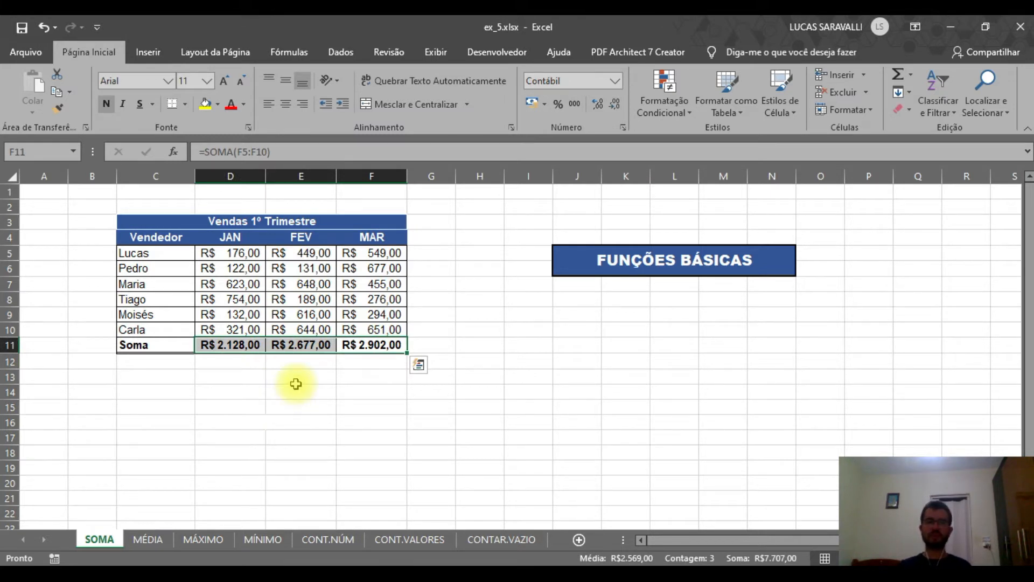
{"action": "left_click", "coordinate": [295, 383]}
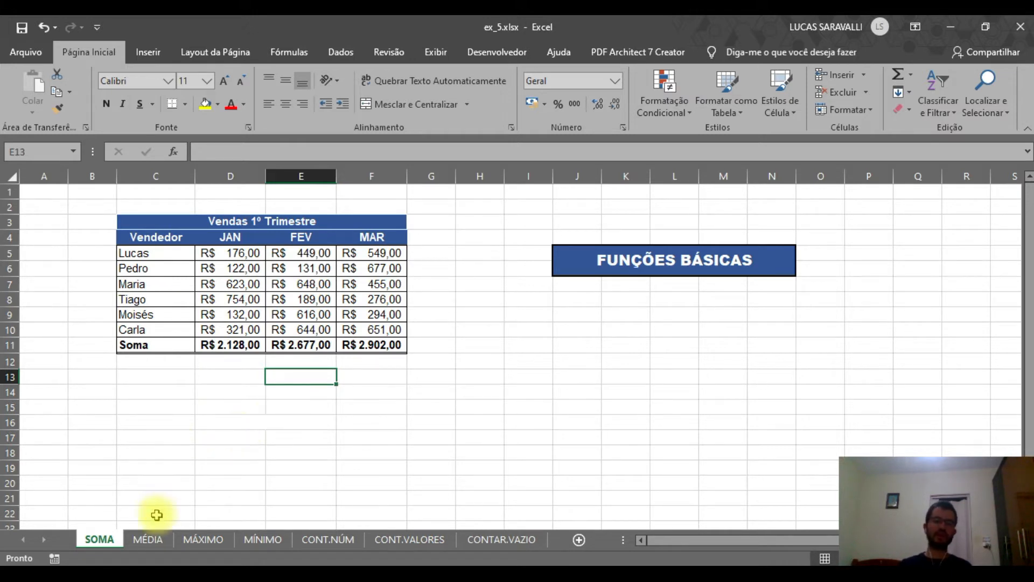
- On the MÉDIA sheet, calculate the average JAN sales in D11 with =MÉDIA(D5:D10)
{"action": "left_click", "coordinate": [149, 539]}
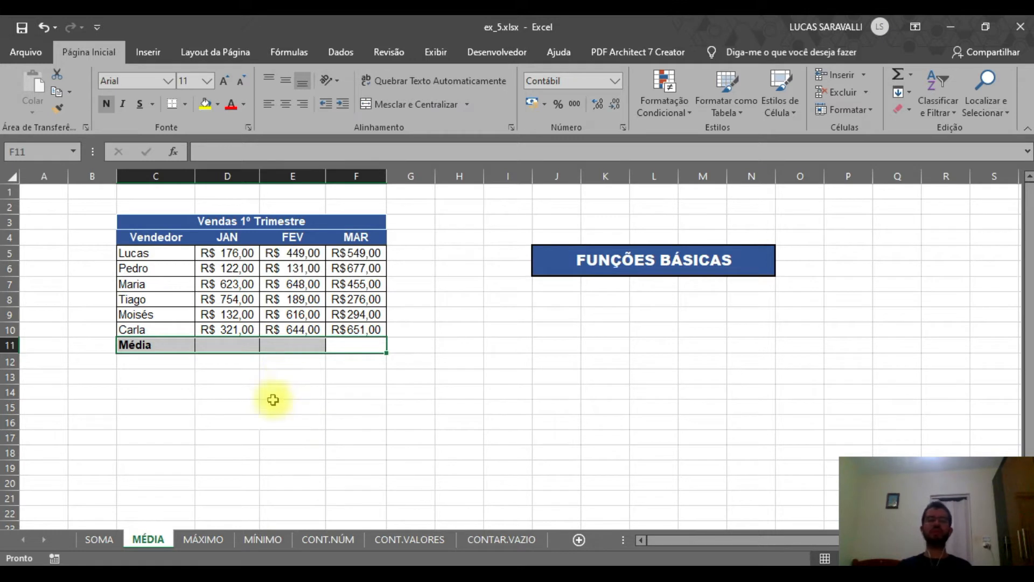
{"action": "left_click", "coordinate": [230, 344]}
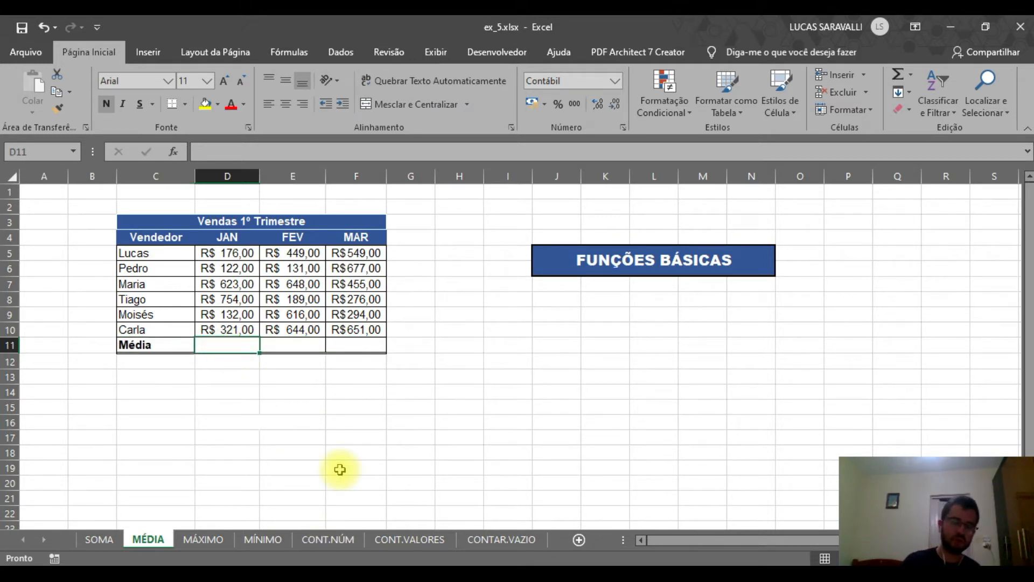
{"action": "type", "text": "=MED"}
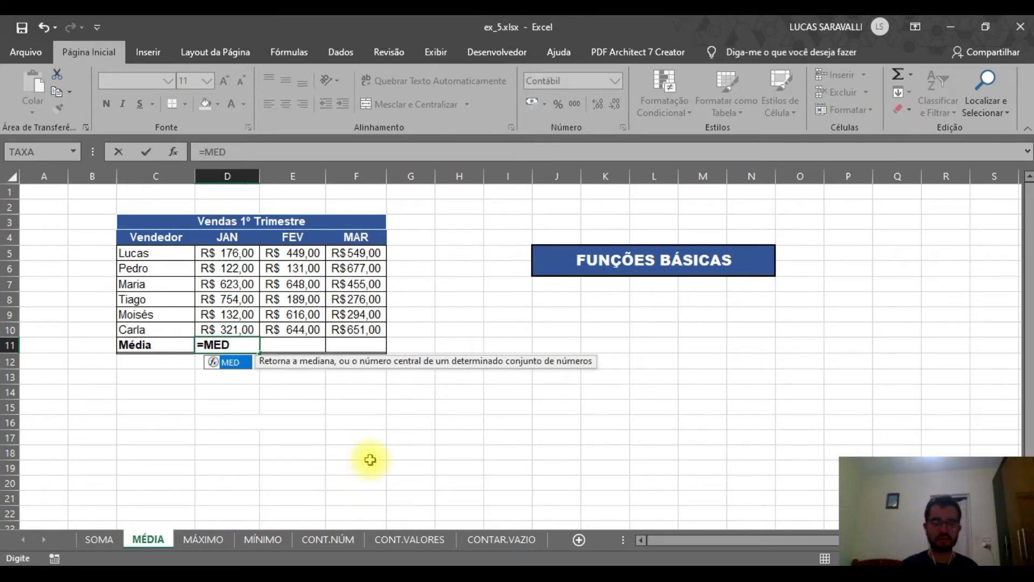
{"action": "type", "text": "IA"}
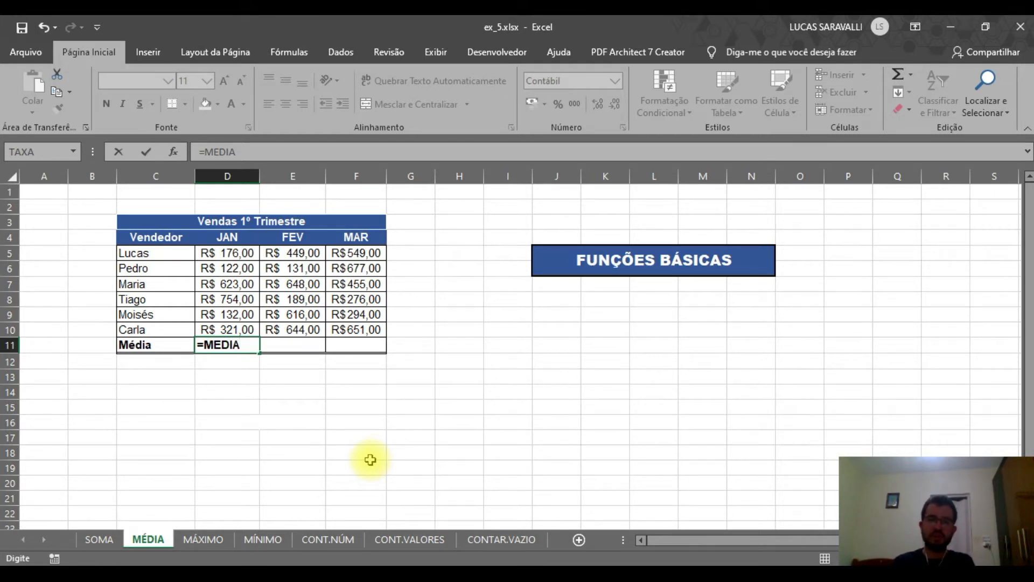
{"action": "key", "text": "BackSpace"}
{"action": "key", "text": "BackSpace"}
{"action": "key", "text": "BackSpace"}
{"action": "key", "text": "BackSpace"}
{"action": "key", "text": "BackSpace"}
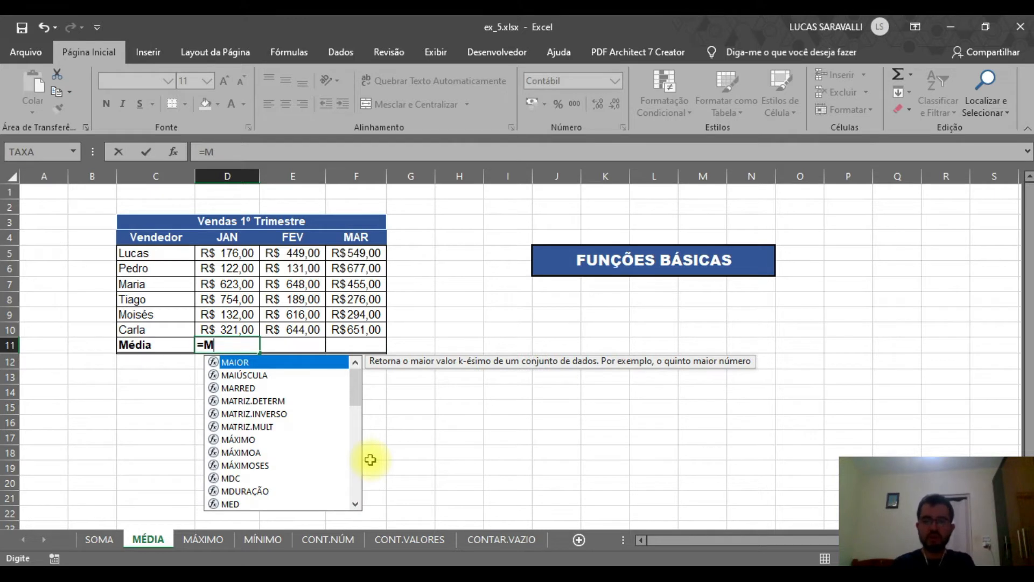
{"action": "type", "text": "ÉDIA"}
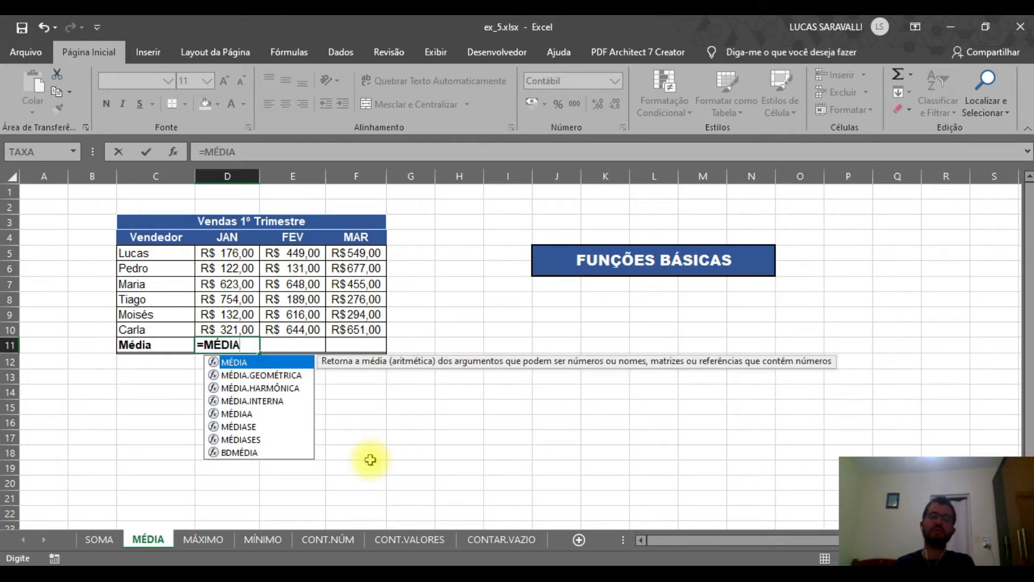
{"action": "type", "text": "("}
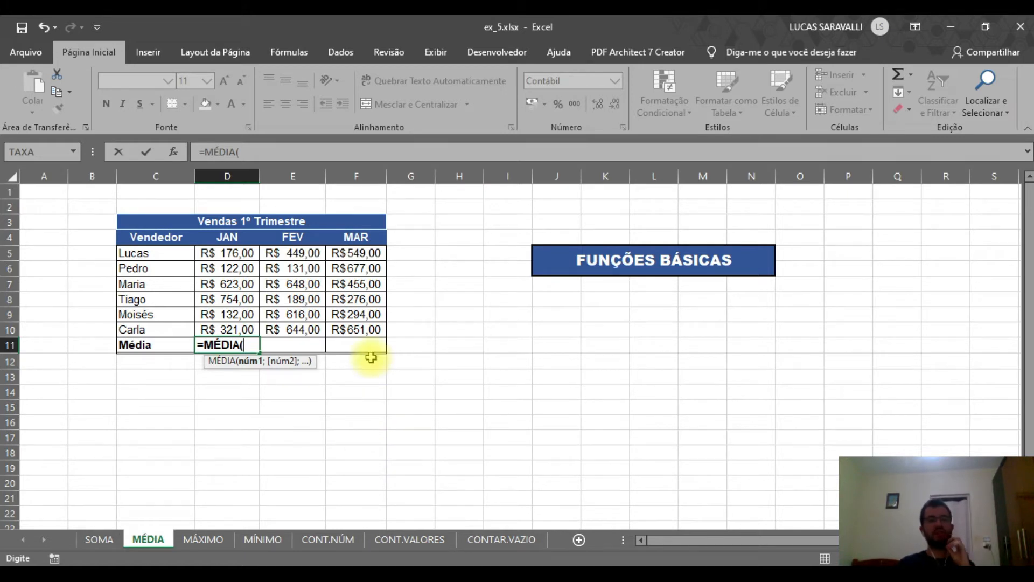
{"action": "left_click", "coordinate": [240, 253]}
{"action": "left_click_drag", "start_coordinate": [240, 253], "coordinate": [242, 326]}
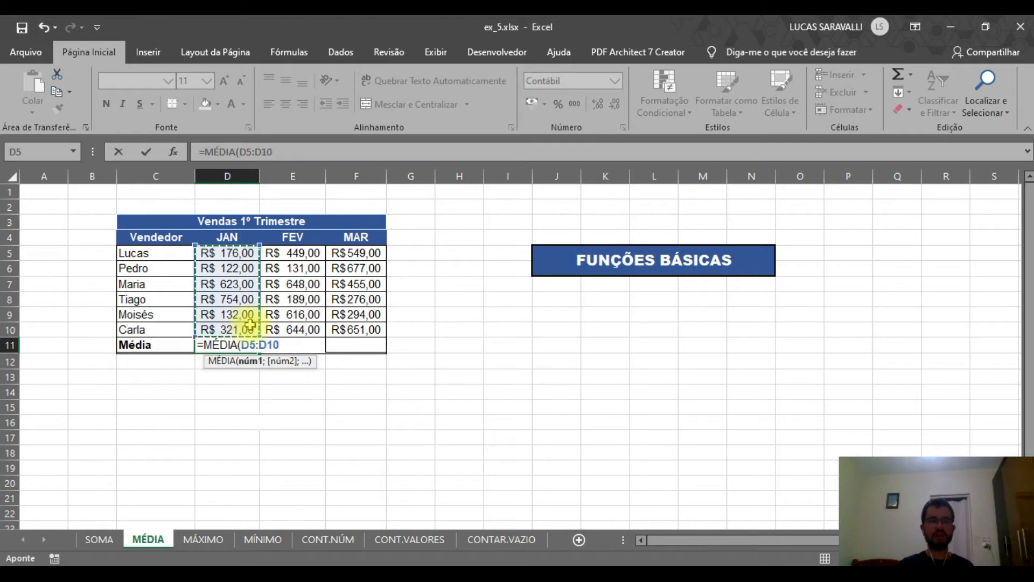
{"action": "type", "text": ")"}
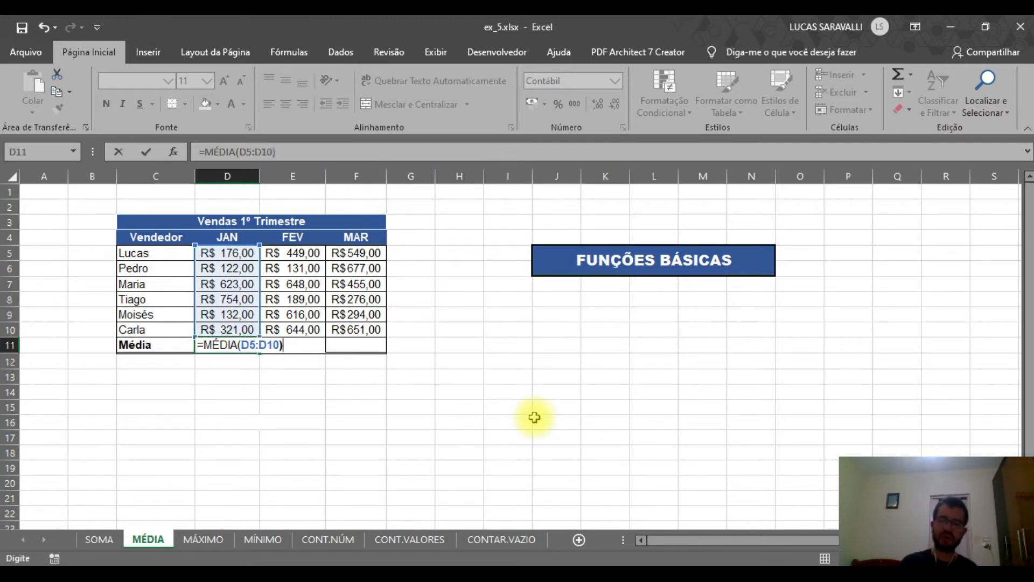
{"action": "key", "text": "Return"}
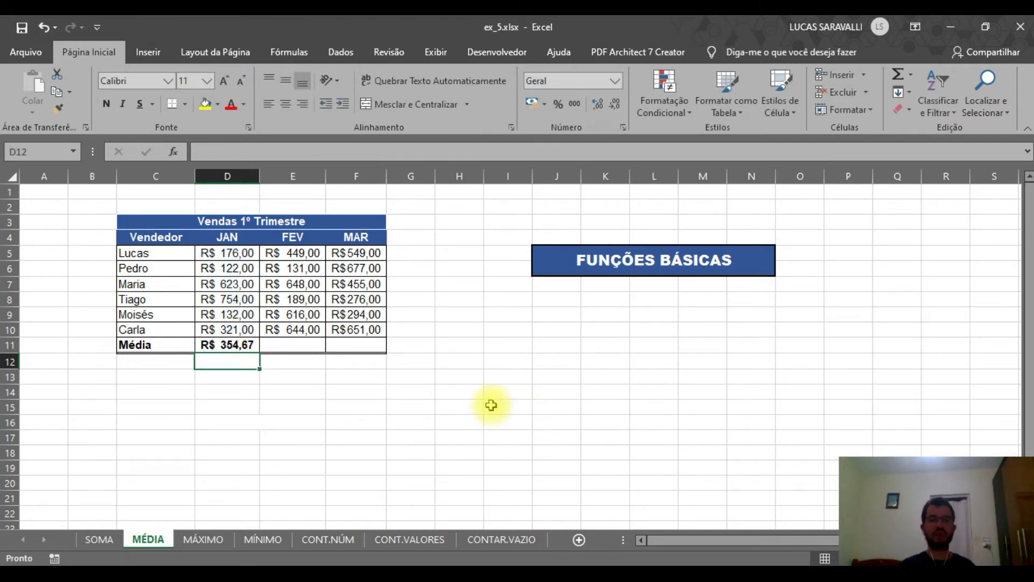
- Fill the JAN average formula from D11 across to the FEV and MAR cells, E11 and F11
{"action": "left_click_drag", "start_coordinate": [231, 253], "coordinate": [243, 332]}
{"action": "left_click", "coordinate": [268, 393]}
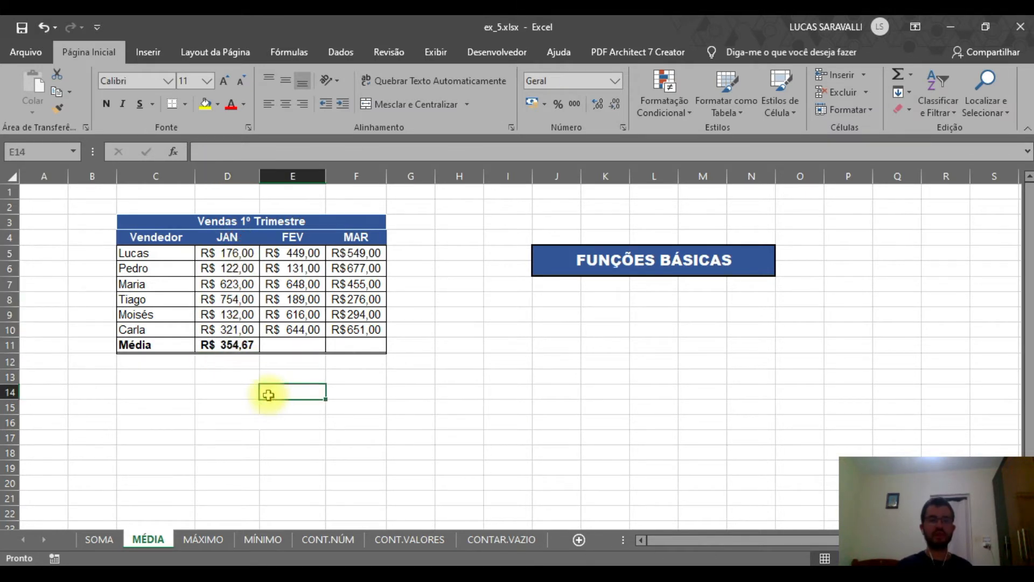
{"action": "left_click", "coordinate": [231, 343]}
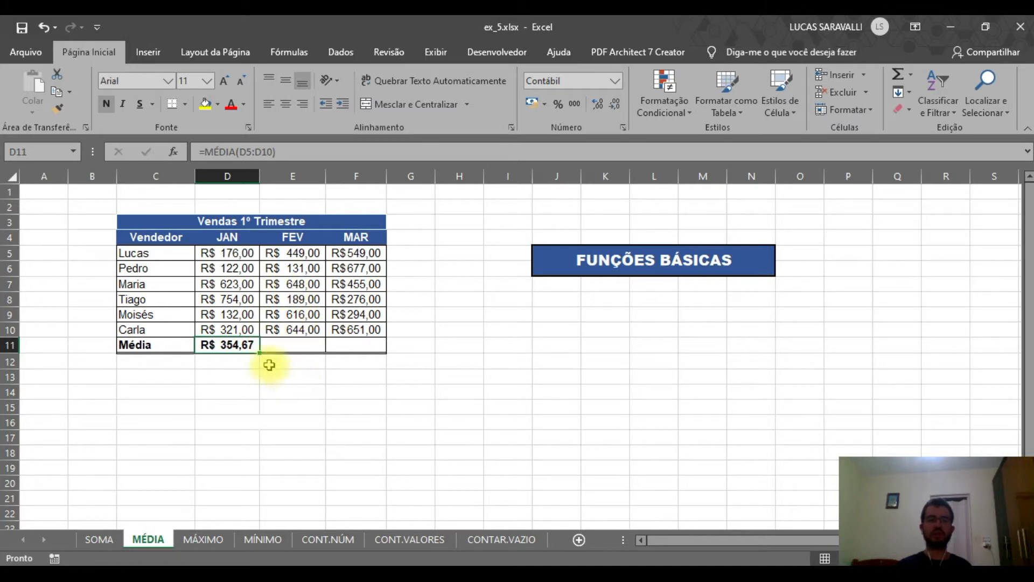
{"action": "left_click_drag", "start_coordinate": [259, 353], "coordinate": [367, 356]}
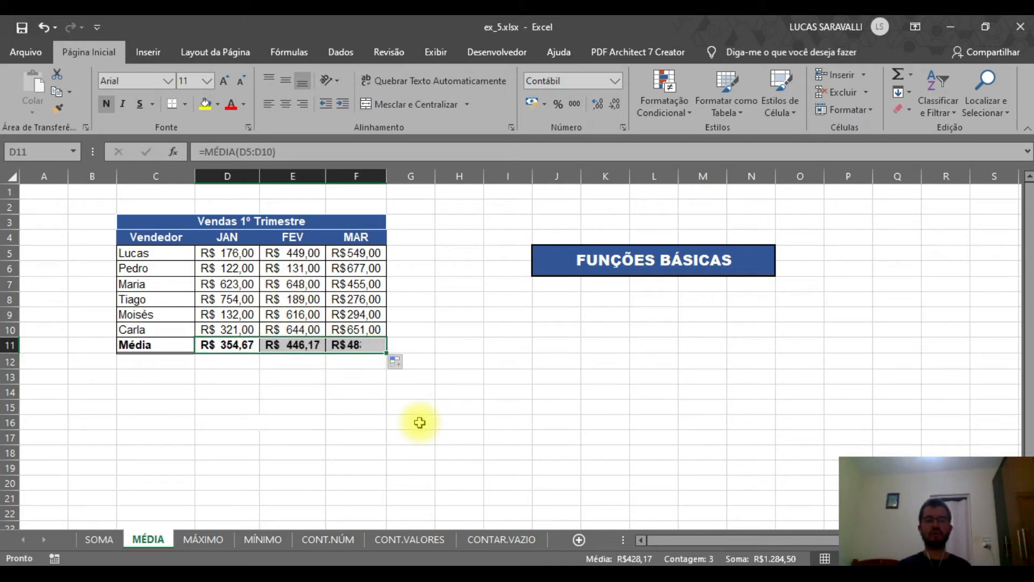
{"action": "left_click", "coordinate": [534, 248]}
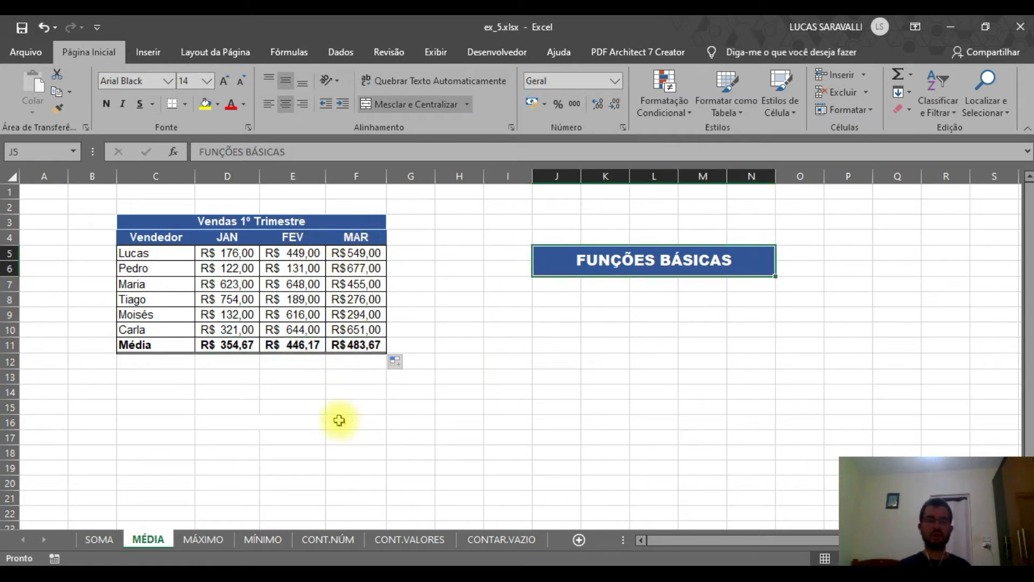
- On the MÁXIMO sheet, find the highest JAN sale in D11 with =MÁXIMO(D5:D10)
{"action": "left_click", "coordinate": [226, 542]}
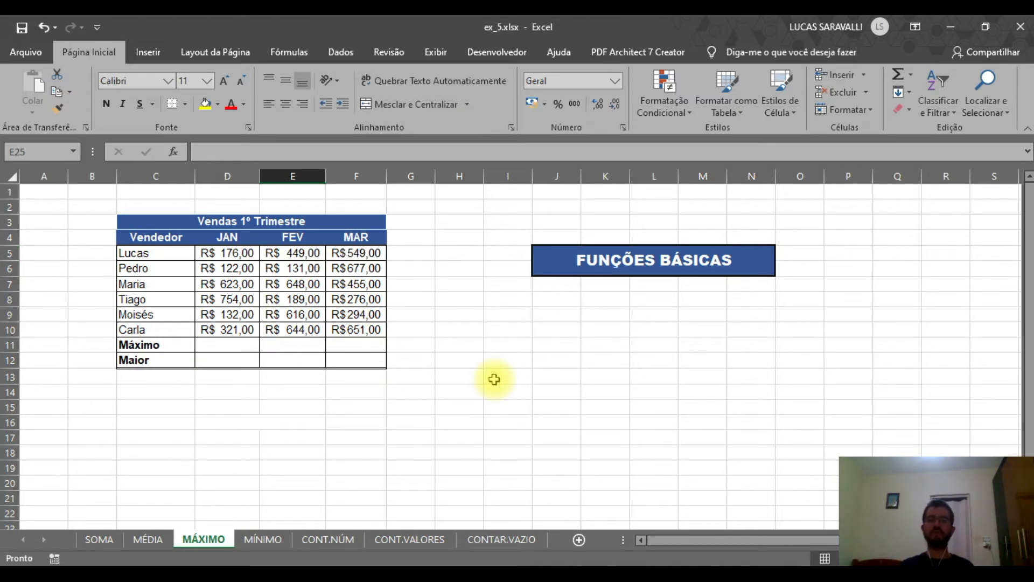
{"action": "left_click", "coordinate": [207, 345]}
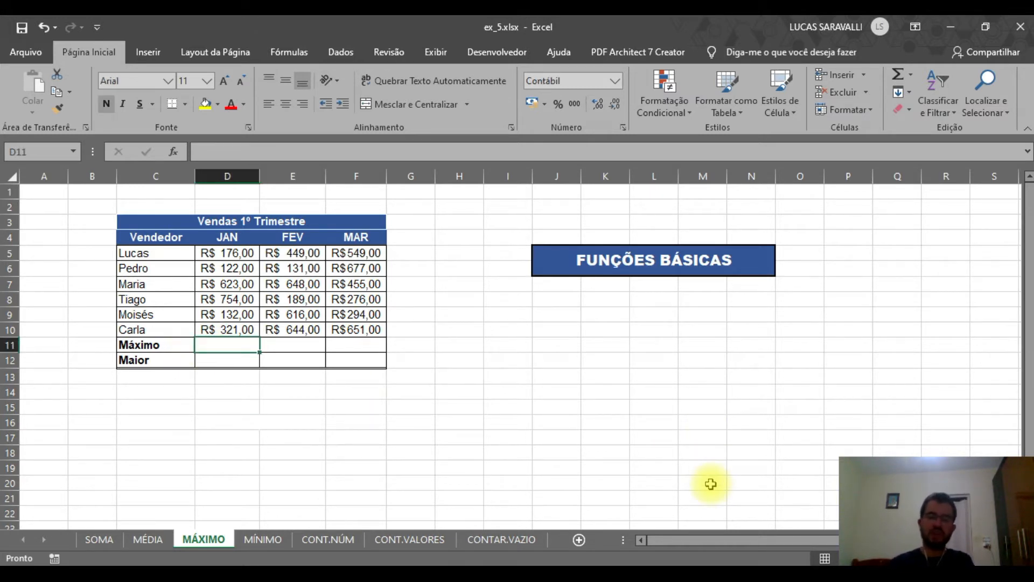
{"action": "type", "text": "="}
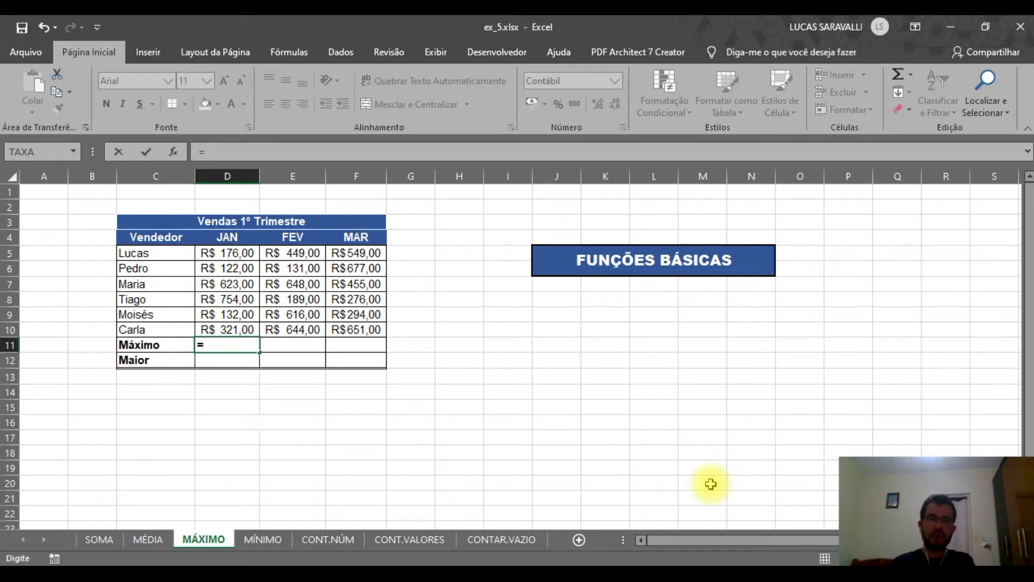
{"action": "type", "text": "MÁXIMO"}
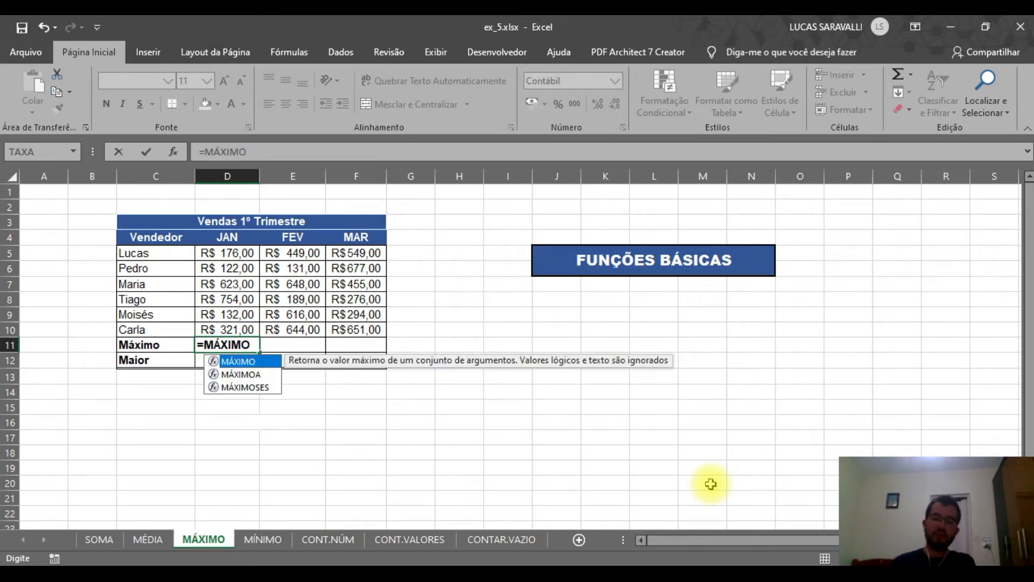
{"action": "type", "text": "("}
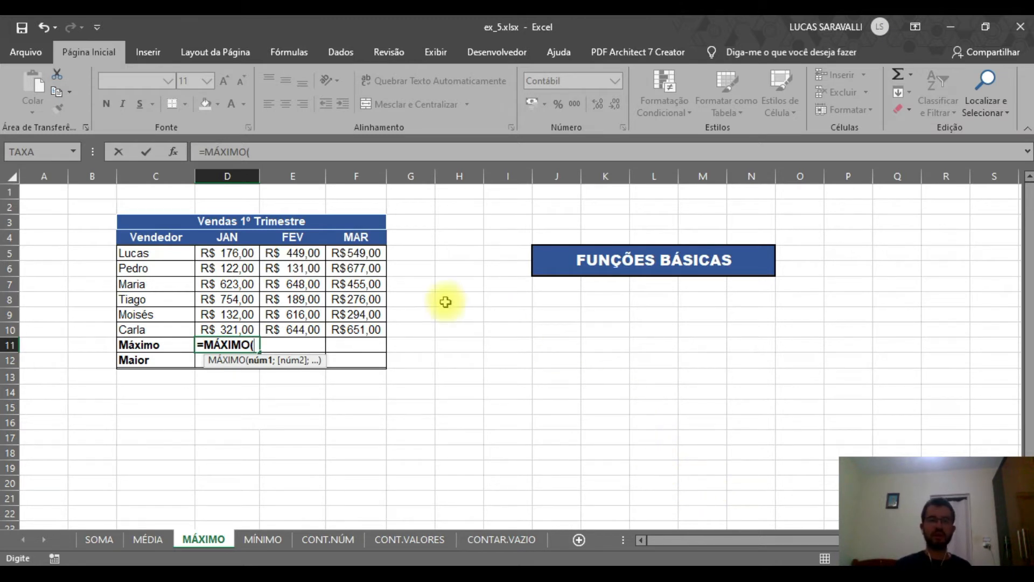
{"action": "left_click", "coordinate": [241, 253]}
{"action": "left_click_drag", "start_coordinate": [241, 252], "coordinate": [237, 326]}
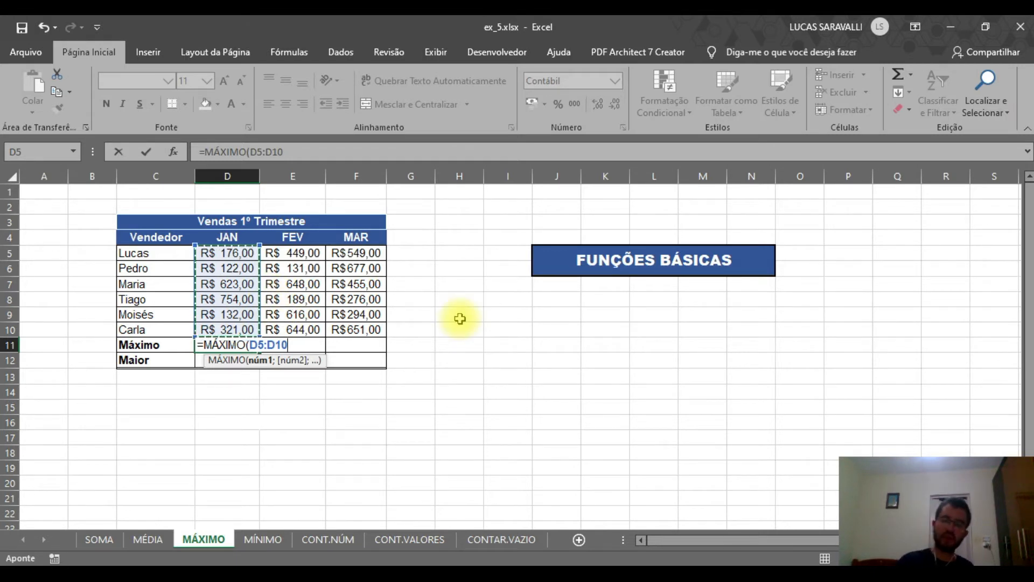
{"action": "type", "text": ")"}
{"action": "key", "text": "Return"}
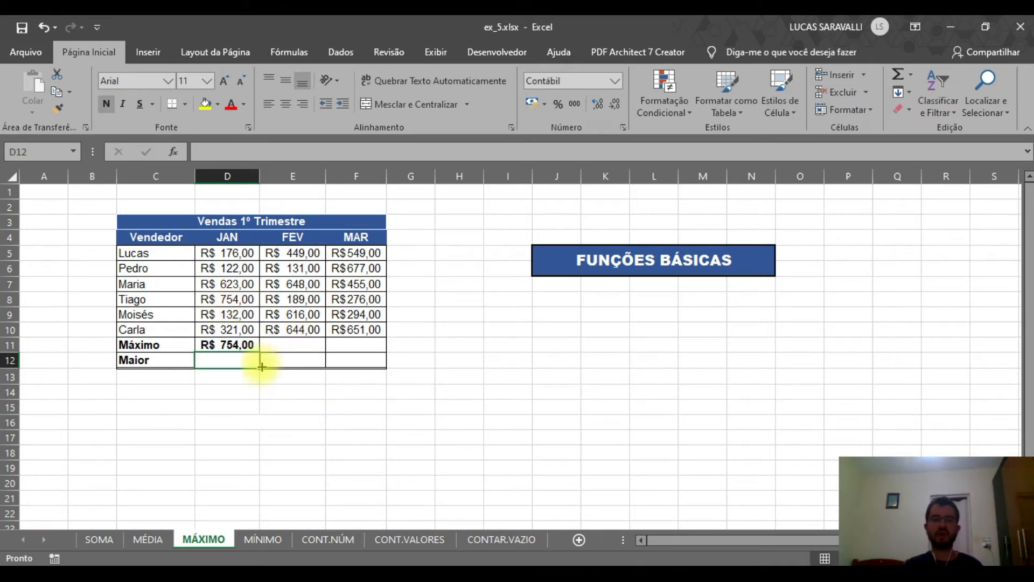
- Fill the JAN maximum formula from D11 across to the FEV and MAR cells, E11 and F11
{"action": "left_click", "coordinate": [243, 346]}
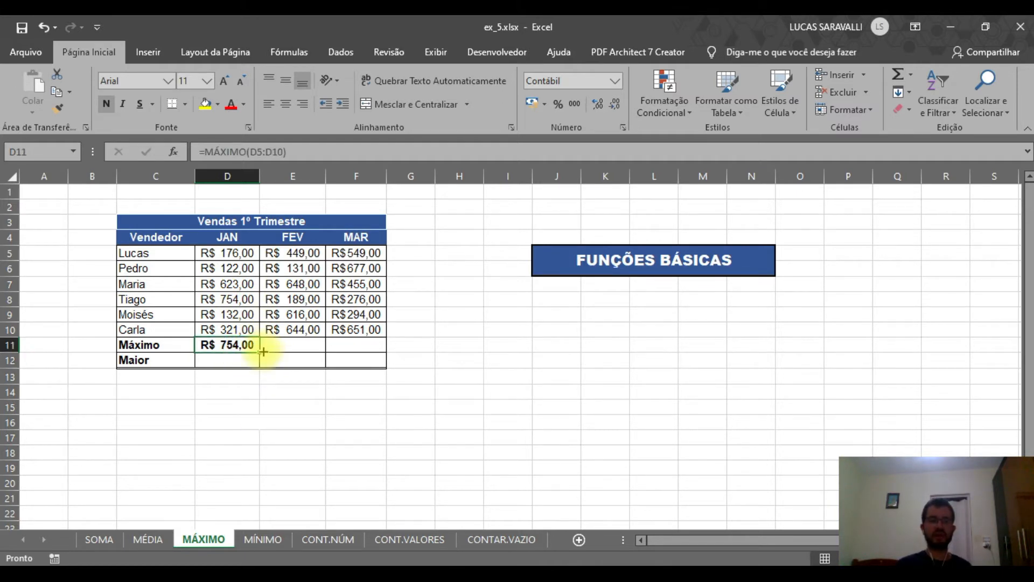
{"action": "left_click_drag", "start_coordinate": [262, 352], "coordinate": [371, 347]}
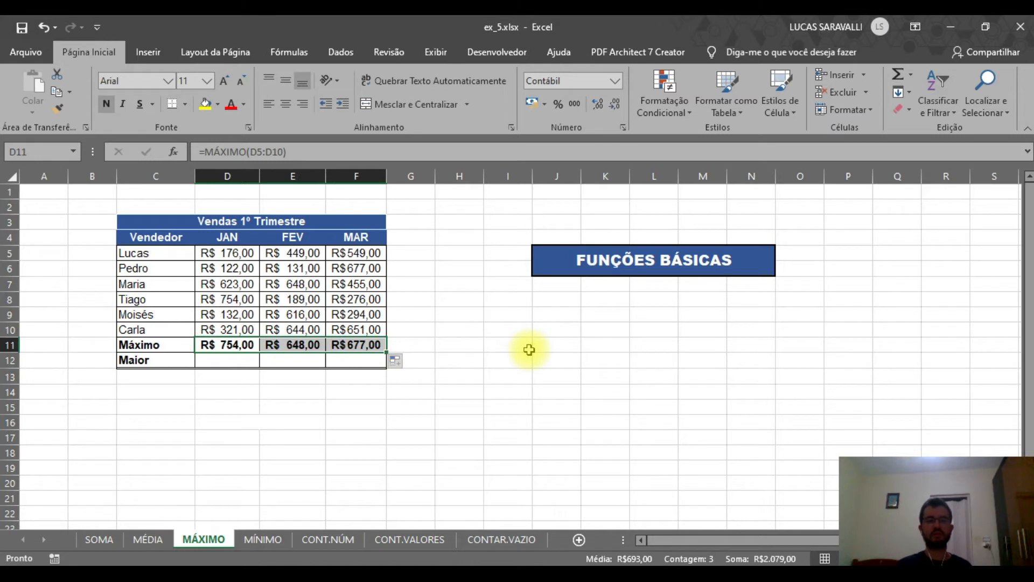
{"action": "left_click", "coordinate": [425, 422]}
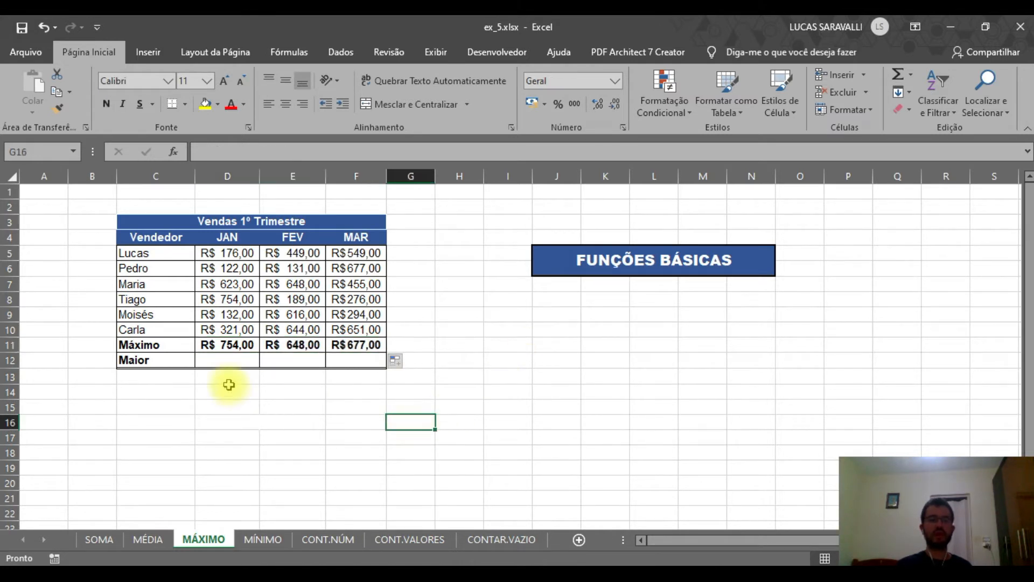
- Find the second-highest JAN sale in the Maior row, cell D12, with =MAIOR(D5:D10;2)
{"action": "left_click", "coordinate": [223, 360]}
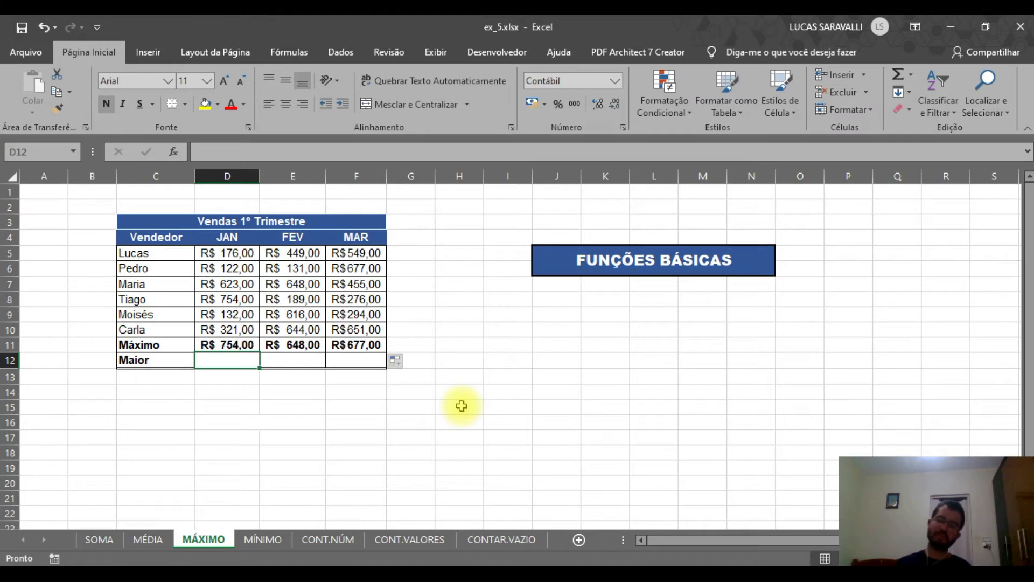
{"action": "type", "text": "="}
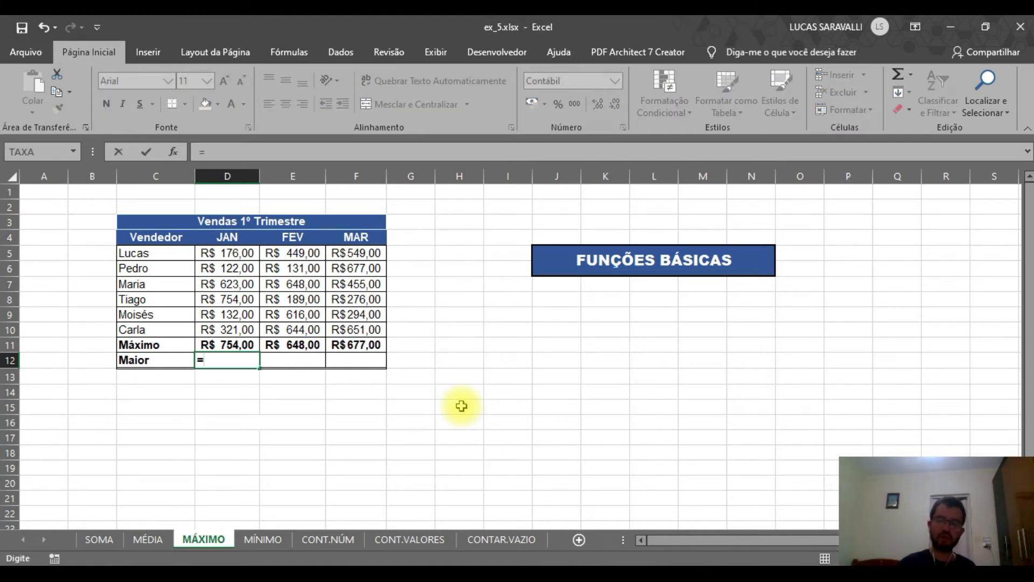
{"action": "type", "text": "MAI"}
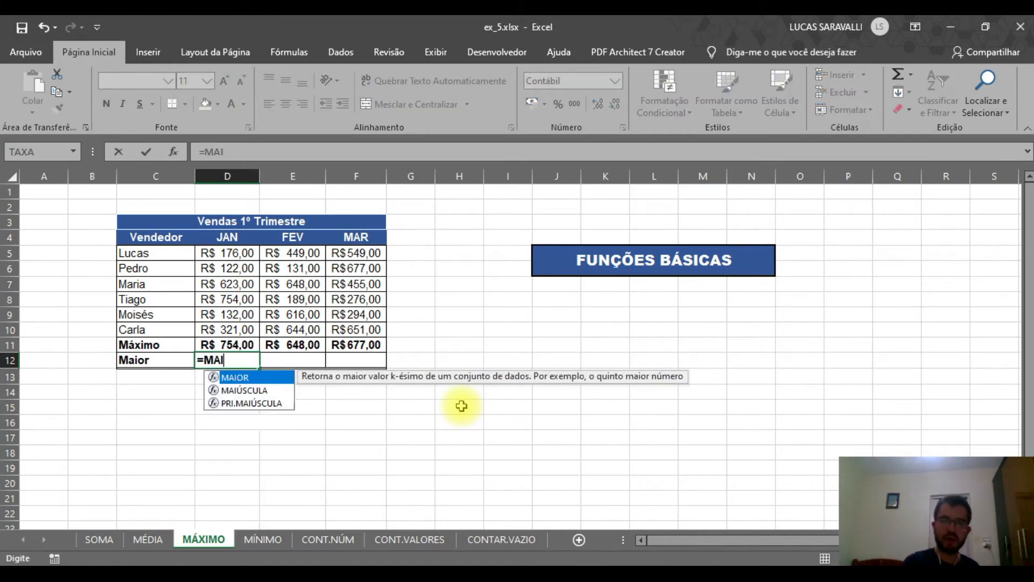
{"action": "type", "text": "OR"}
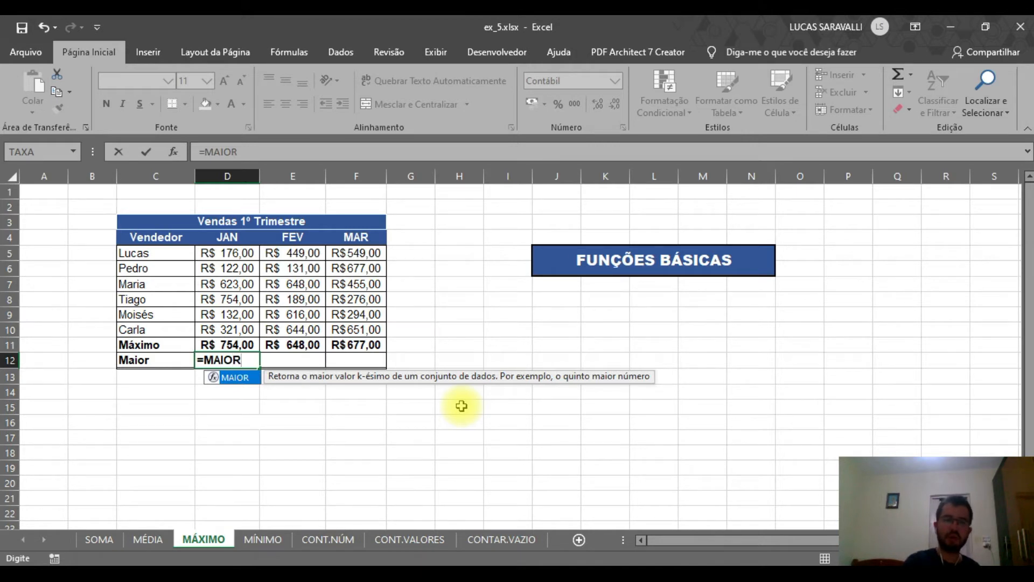
{"action": "type", "text": "("}
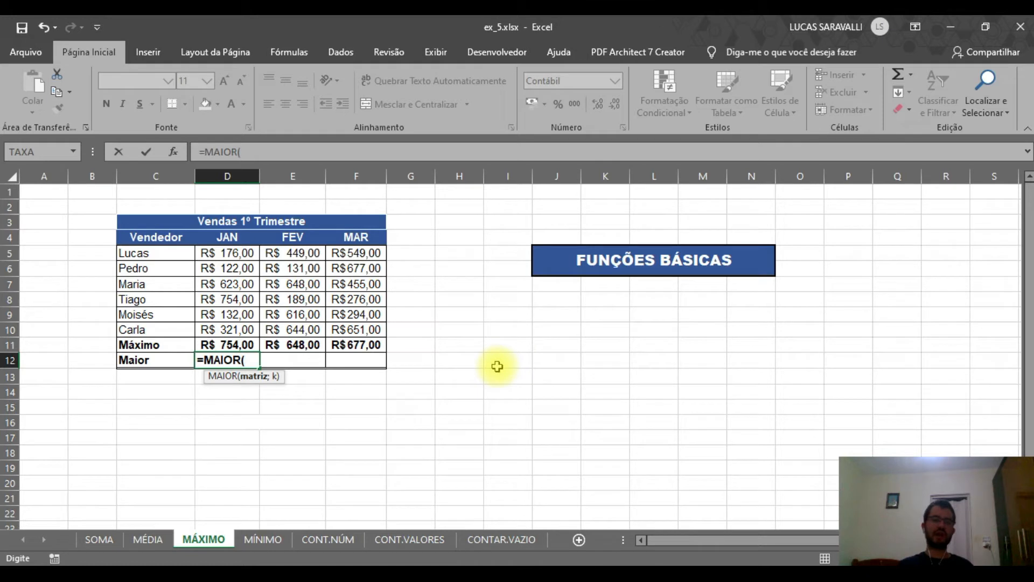
{"action": "left_click", "coordinate": [238, 250]}
{"action": "left_click_drag", "start_coordinate": [239, 250], "coordinate": [240, 324]}
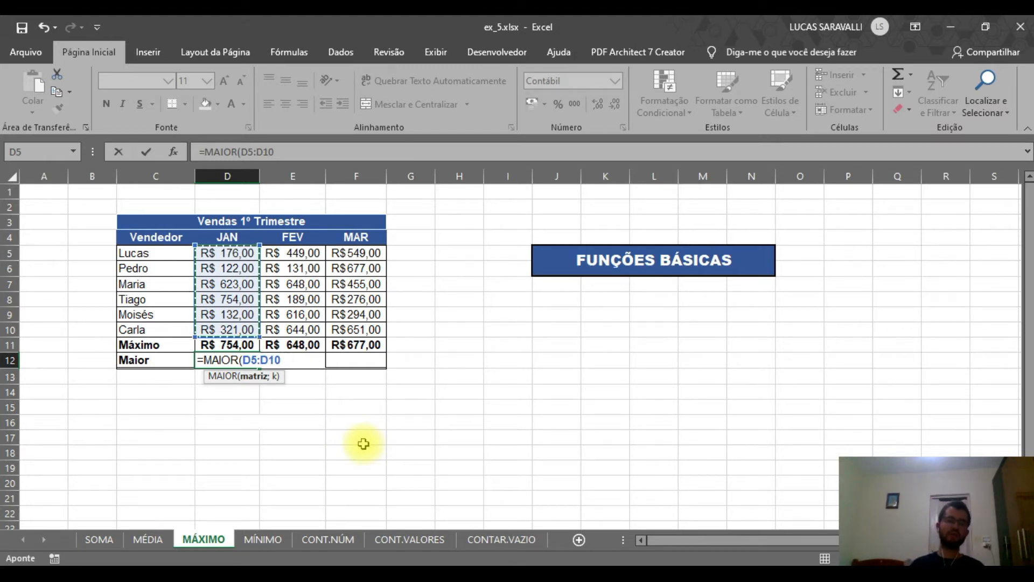
{"action": "type", "text": ";"}
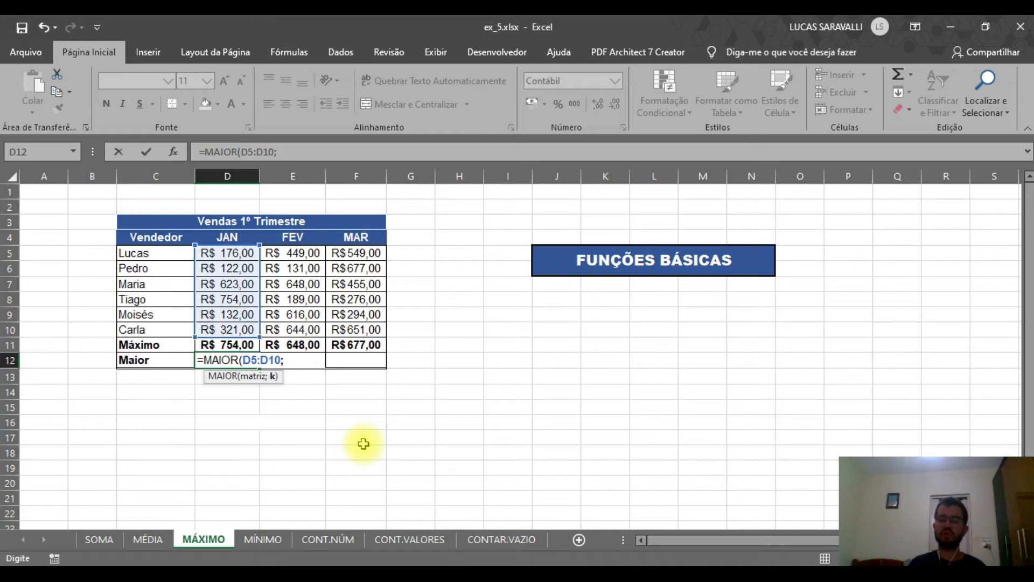
{"action": "type", "text": "2"}
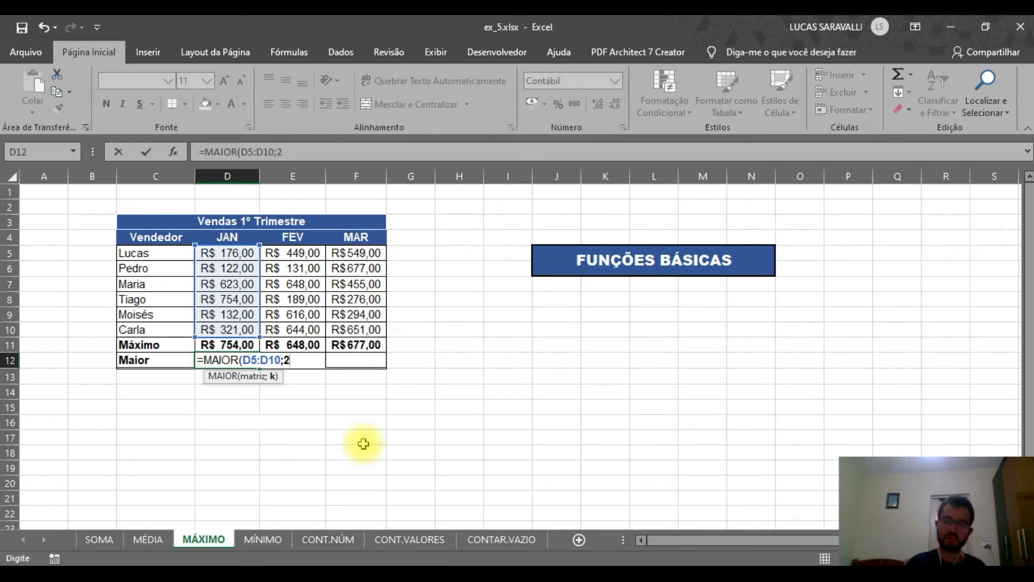
{"action": "type", "text": ")"}
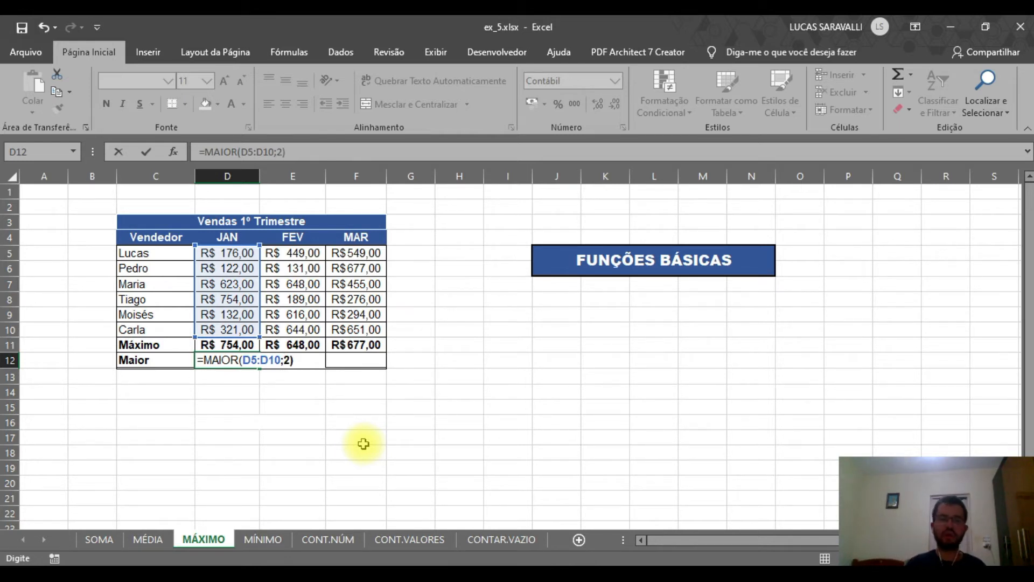
{"action": "key", "text": "Return"}
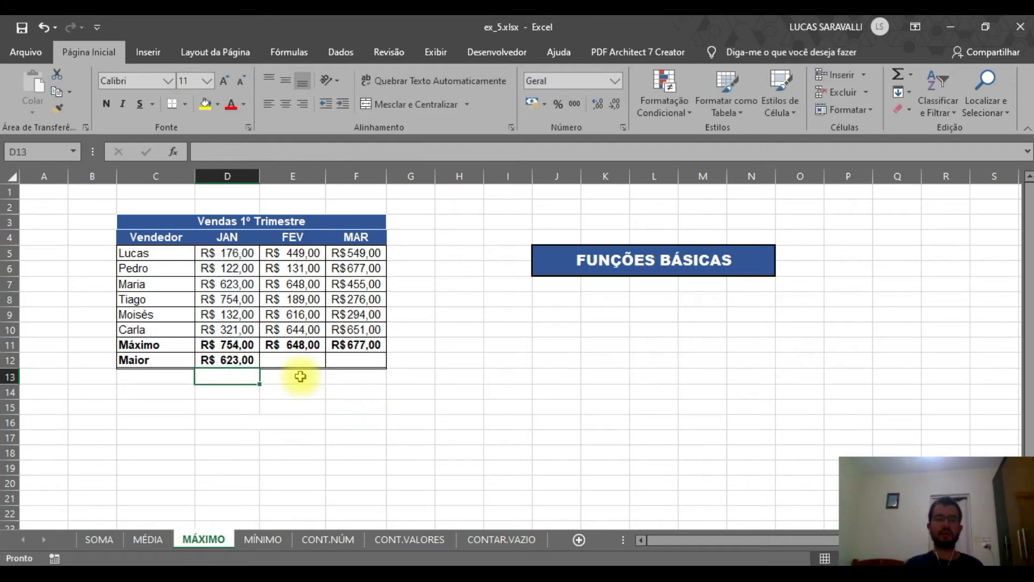
{"action": "left_click", "coordinate": [228, 360]}
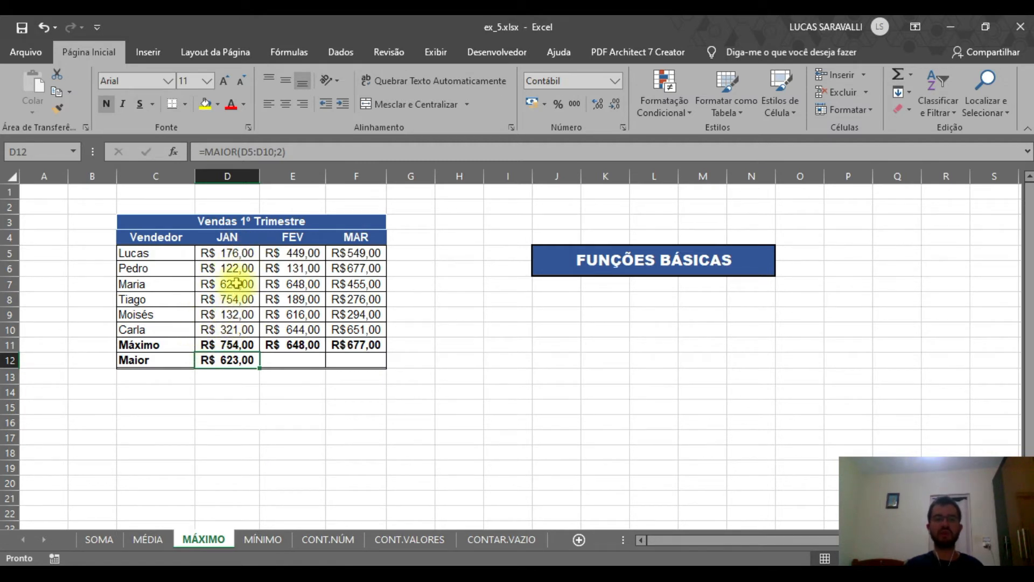
- Change the JAN formula in the Maior row, cell D12, to return the third-highest sale with =MAIOR(D5:D10;3)
{"action": "double_click", "coordinate": [240, 359]}
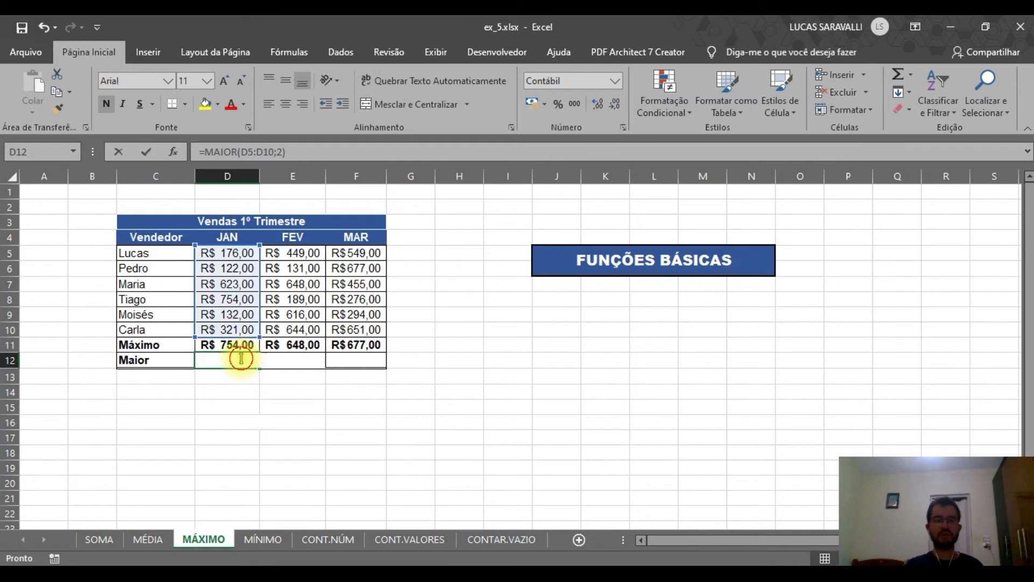
{"action": "left_click", "coordinate": [247, 433]}
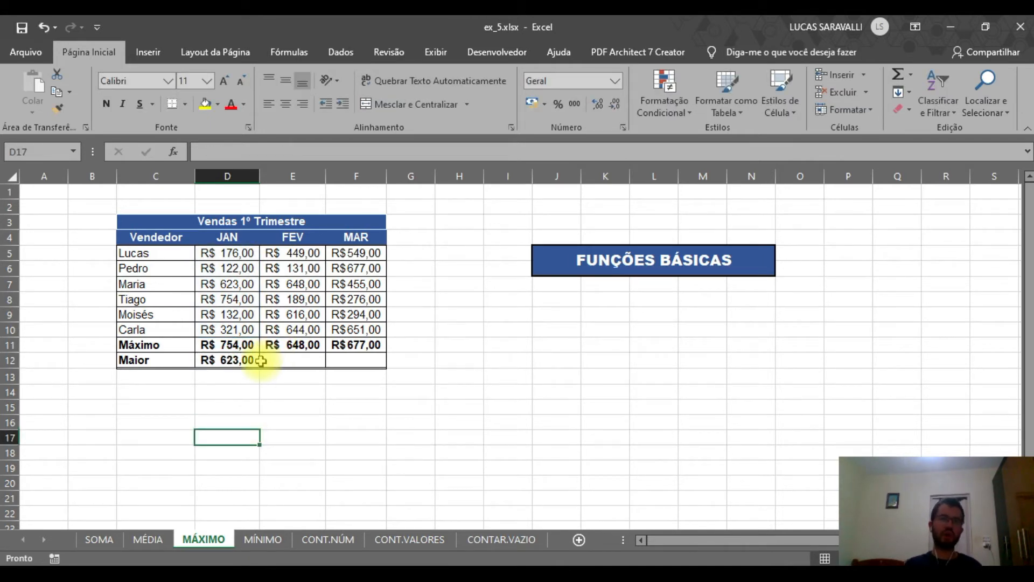
{"action": "double_click", "coordinate": [232, 360]}
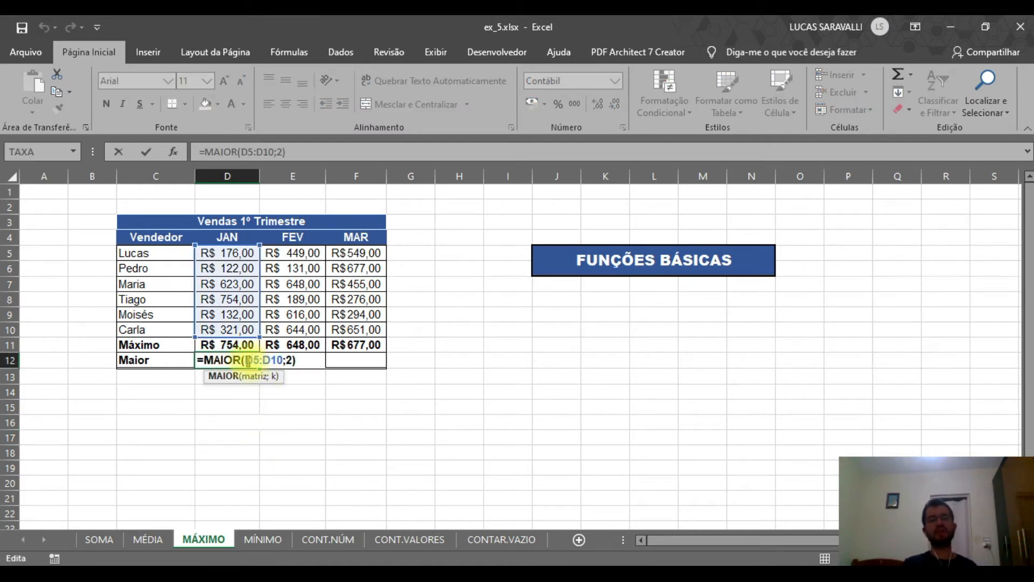
{"action": "left_click", "coordinate": [288, 360]}
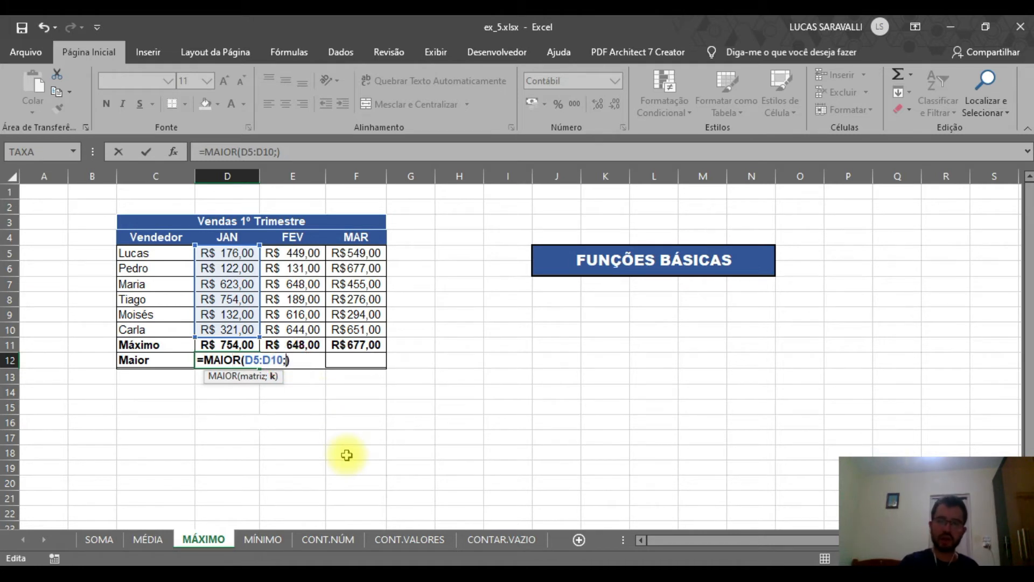
{"action": "left_click", "coordinate": [353, 436]}
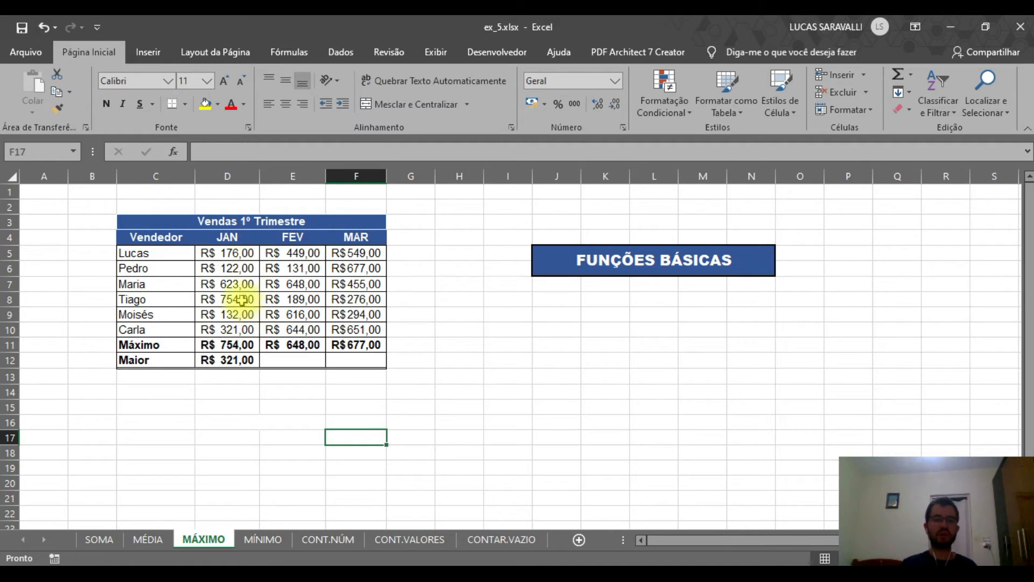
- Fill the JAN third-highest sale formula from D12 across to the FEV and MAR cells, E12 and F12
{"action": "left_click", "coordinate": [240, 360]}
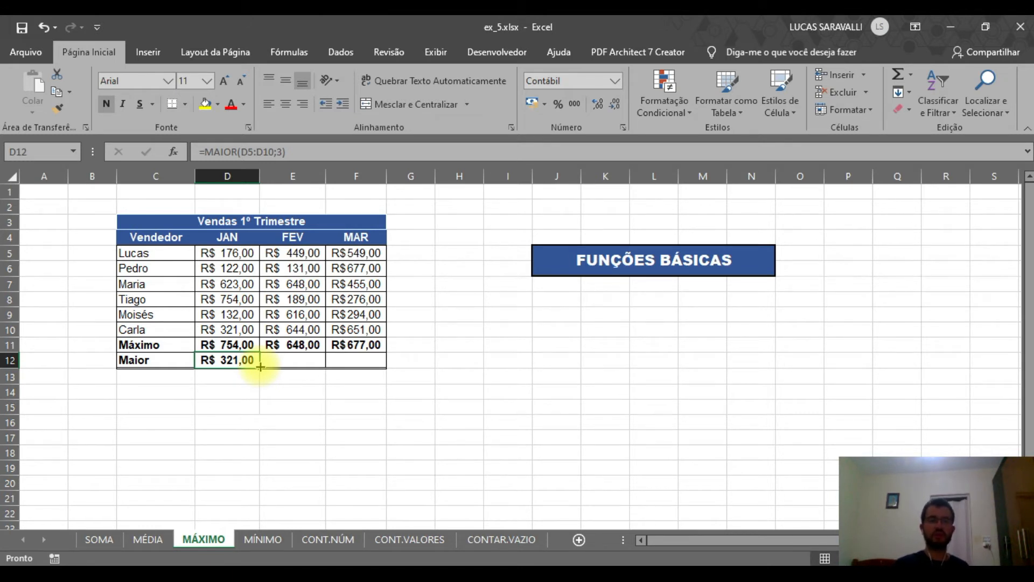
{"action": "left_click_drag", "start_coordinate": [260, 366], "coordinate": [356, 364]}
{"action": "left_click", "coordinate": [459, 351]}
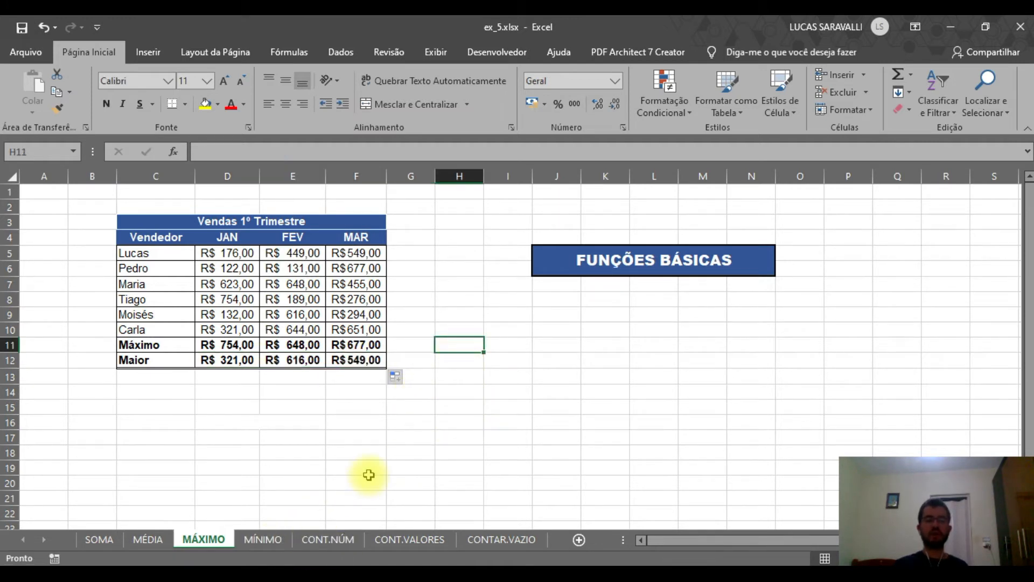
- On the MÍNIMO sheet, find the lowest JAN sale in D11 with =MÍNIMO(D5:D10)
{"action": "left_click", "coordinate": [277, 535]}
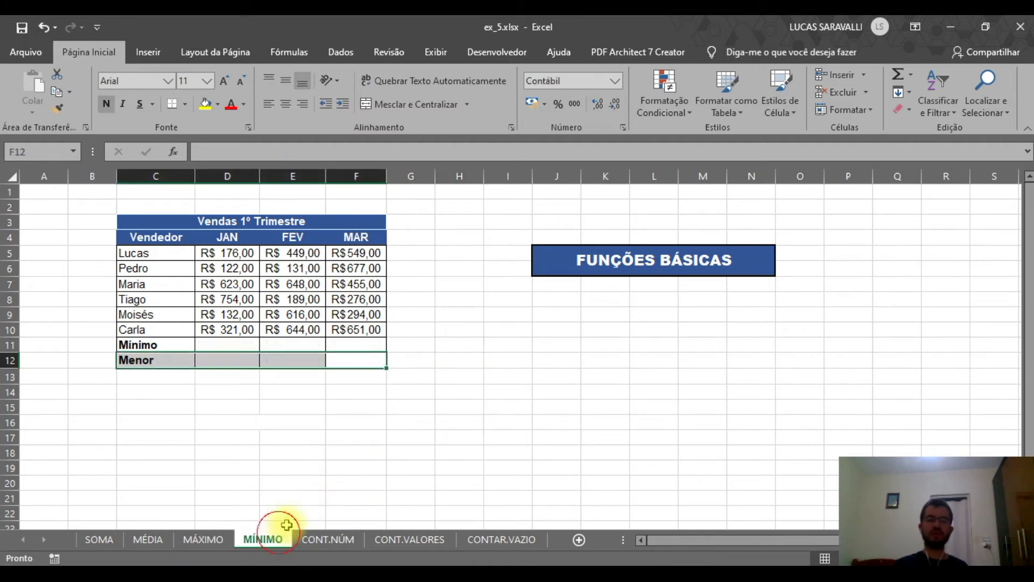
{"action": "left_click", "coordinate": [420, 265]}
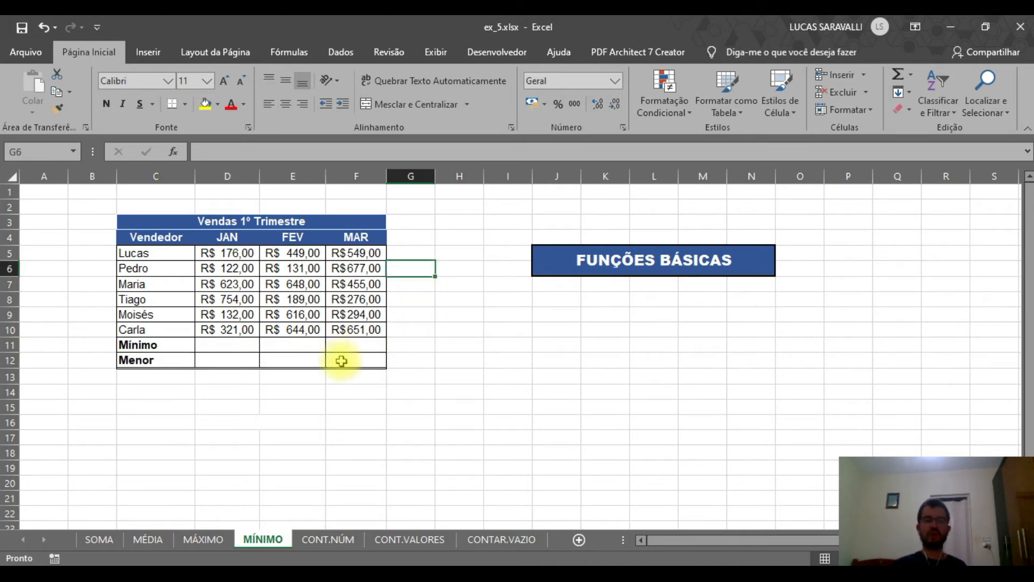
{"action": "left_click", "coordinate": [241, 344]}
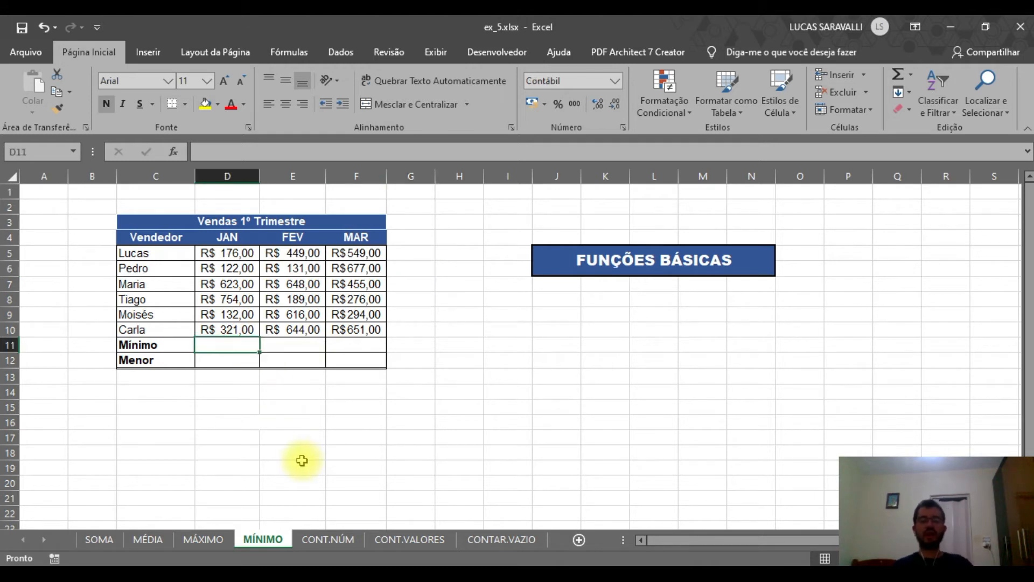
{"action": "type", "text": "=MINÍ"}
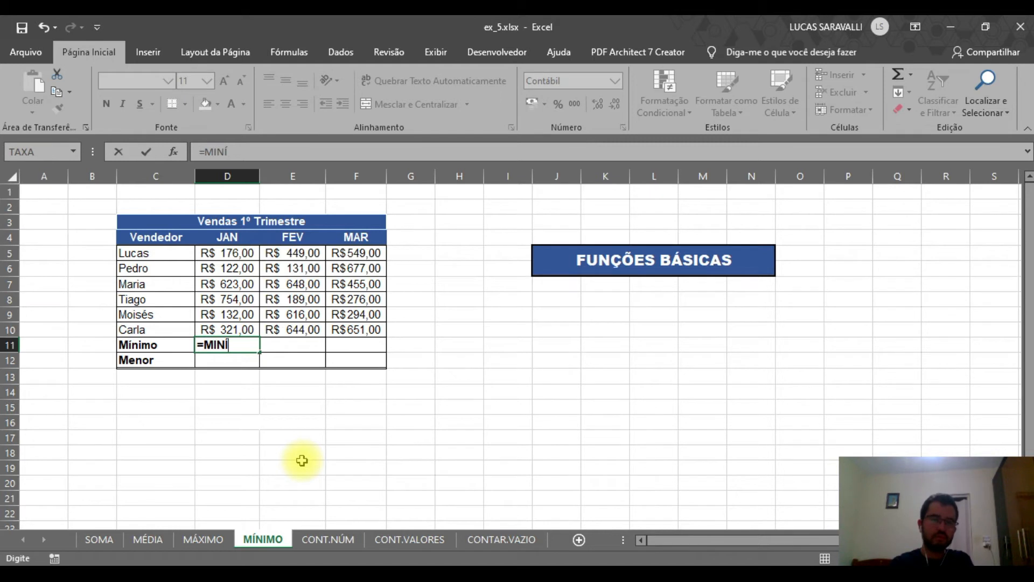
{"action": "key", "text": "BackSpace"}
{"action": "key", "text": "BackSpace"}
{"action": "key", "text": "BackSpace"}
{"action": "type", "text": "Í"}
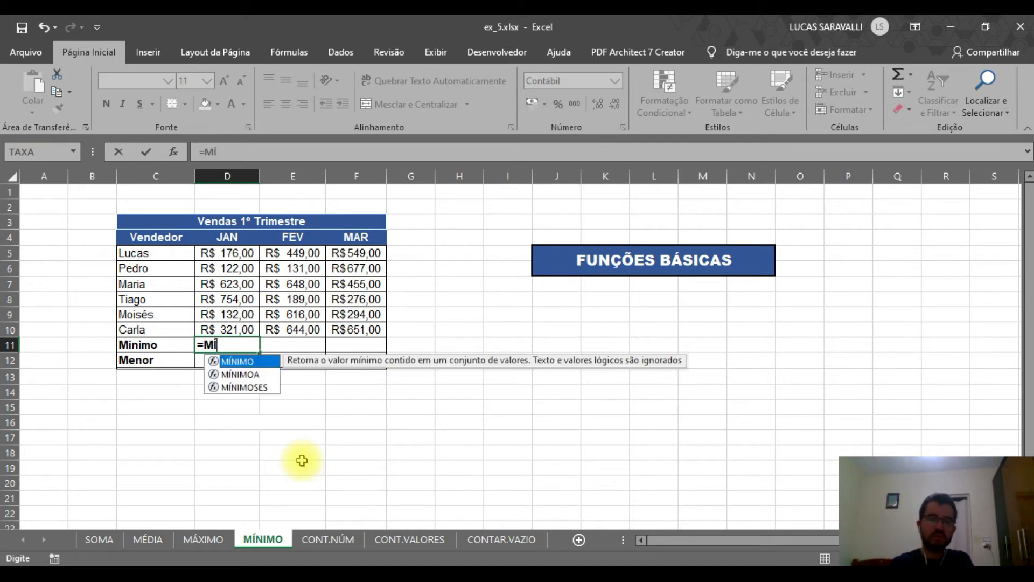
{"action": "type", "text": "NIMO("}
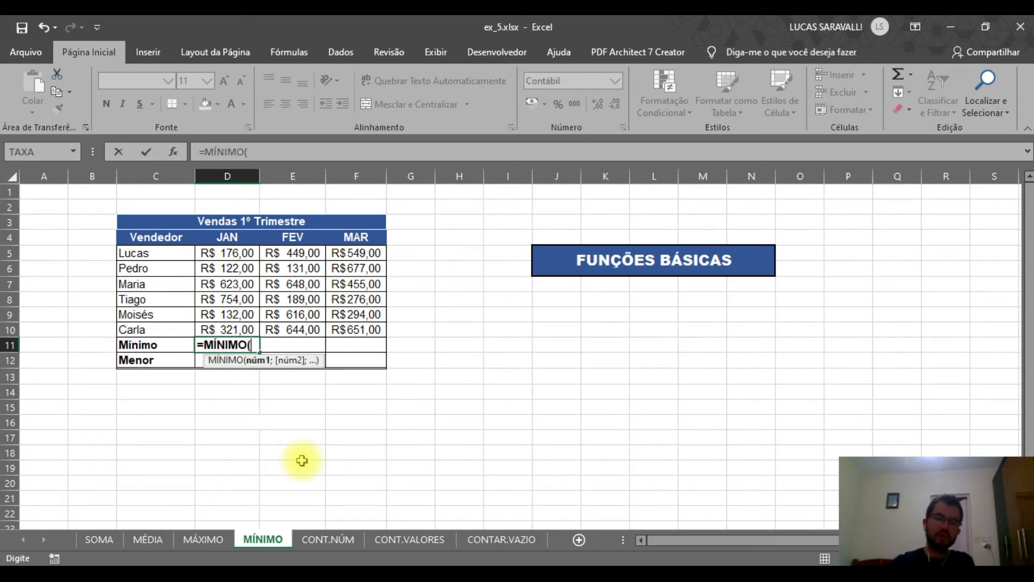
{"action": "left_click_drag", "start_coordinate": [237, 252], "coordinate": [233, 329]}
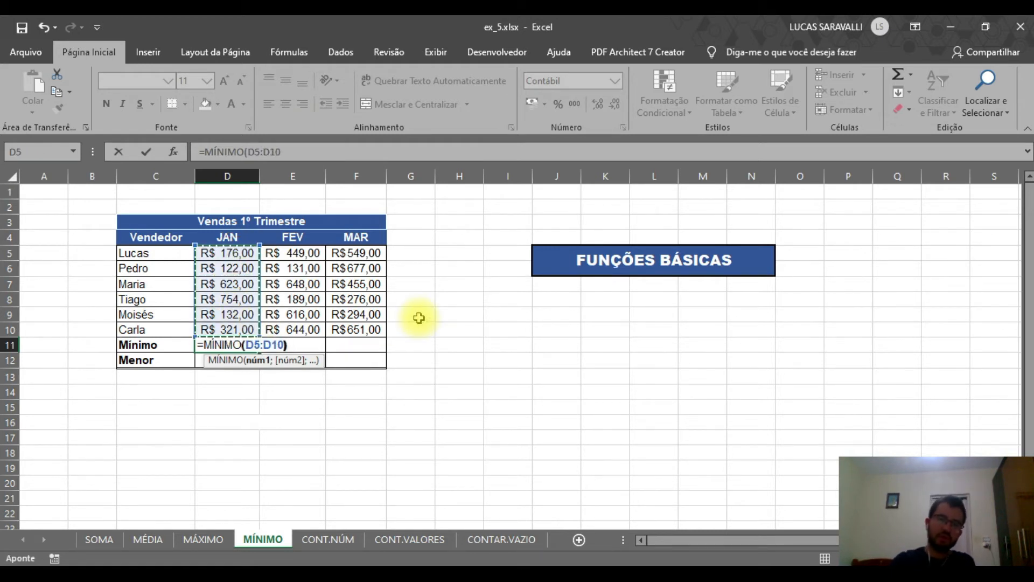
{"action": "type", "text": ")"}
{"action": "left_click", "coordinate": [367, 421]}
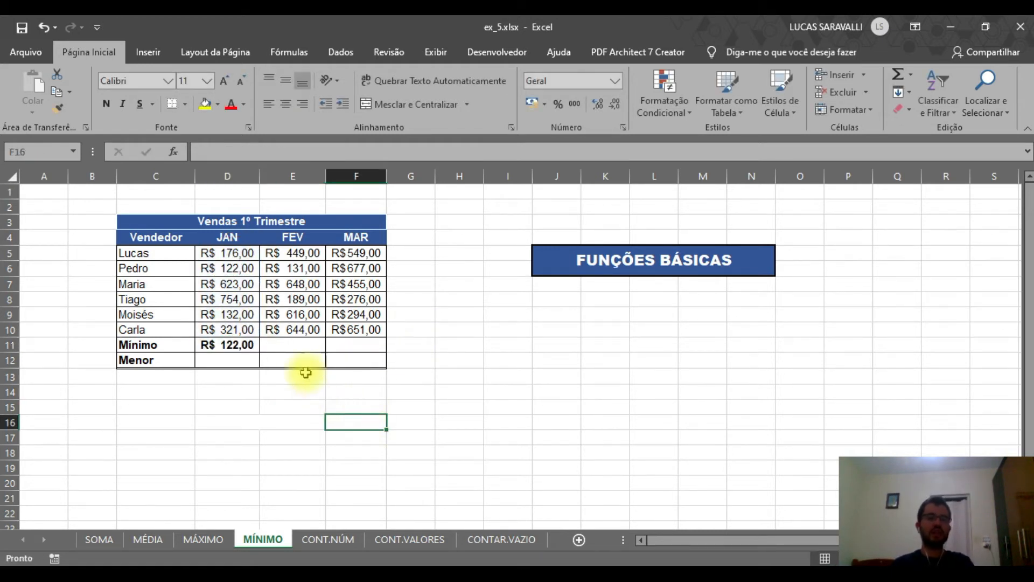
- Find the second-lowest JAN sale in the Menor row, cell D12, with =MENOR(D5:D10;2)
{"action": "left_click", "coordinate": [236, 360]}
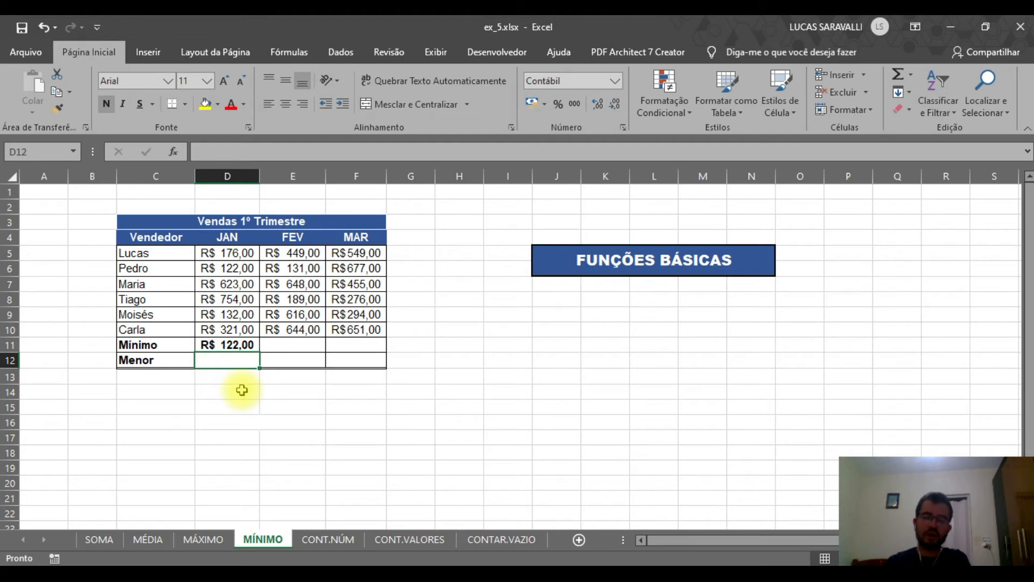
{"action": "type", "text": "="}
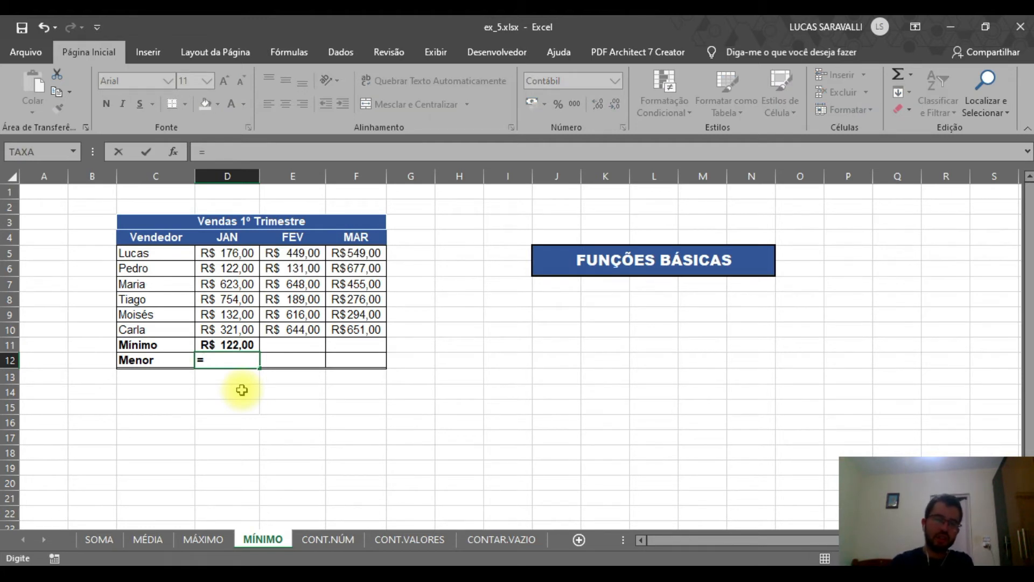
{"action": "type", "text": "MENOR("}
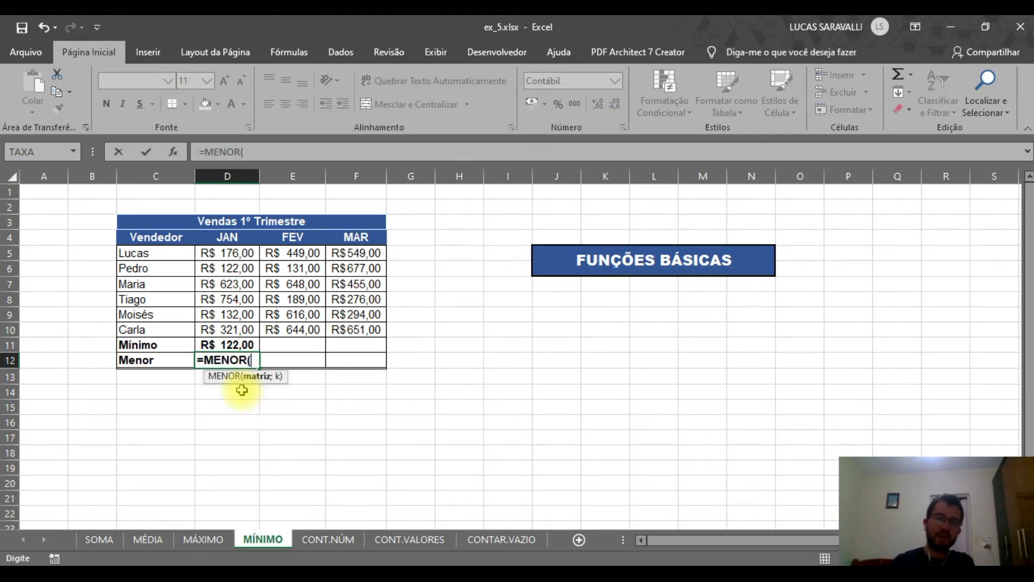
{"action": "left_click_drag", "start_coordinate": [245, 252], "coordinate": [245, 330]}
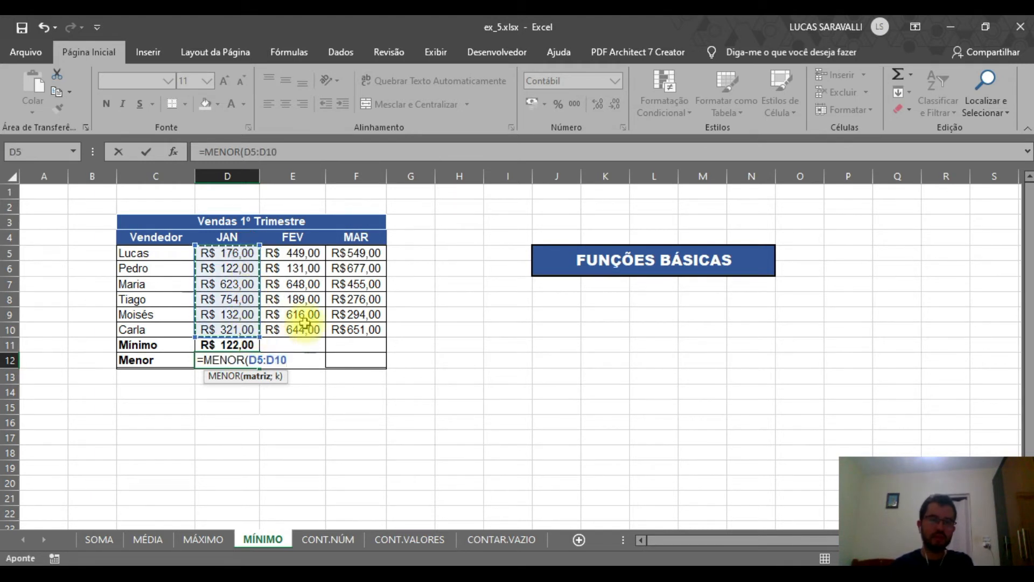
{"action": "type", "text": ";"}
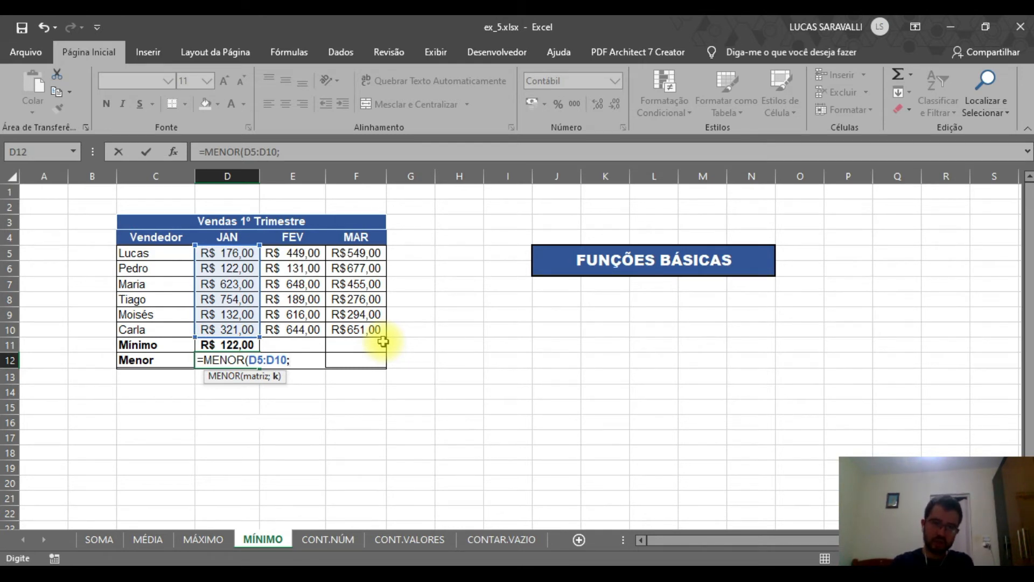
{"action": "type", "text": "2"}
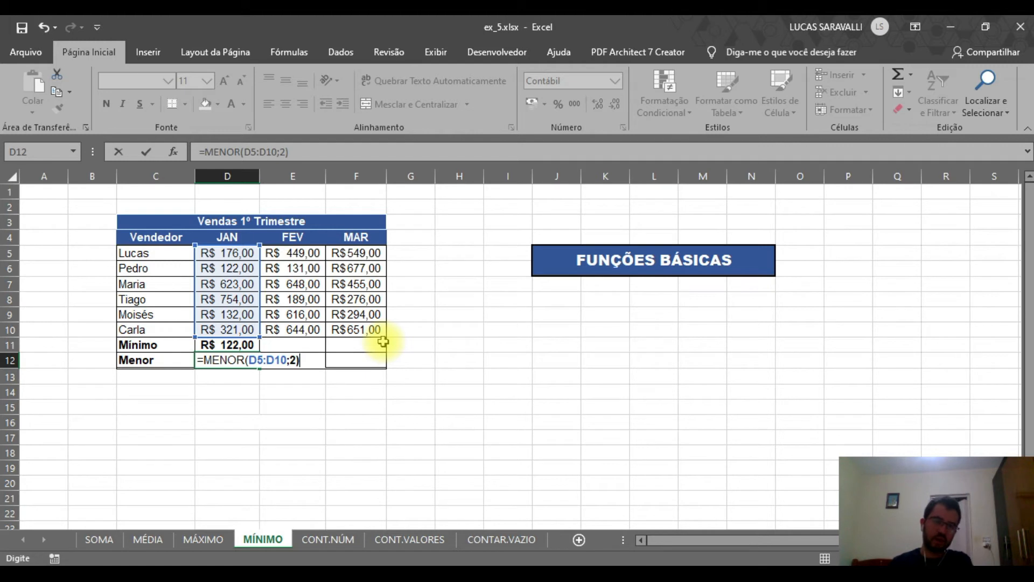
{"action": "left_click", "coordinate": [299, 395]}
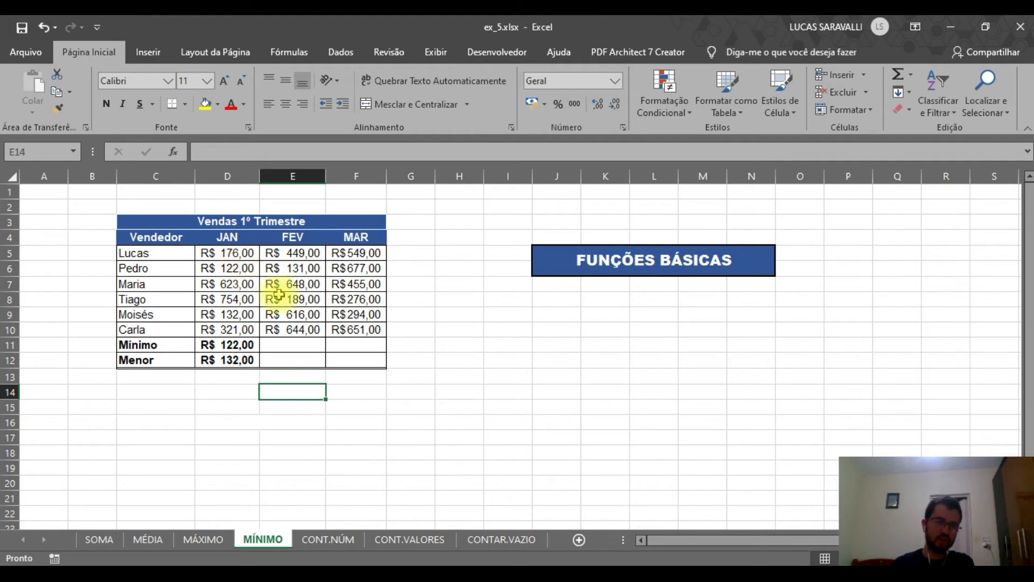
{"action": "left_click", "coordinate": [246, 360]}
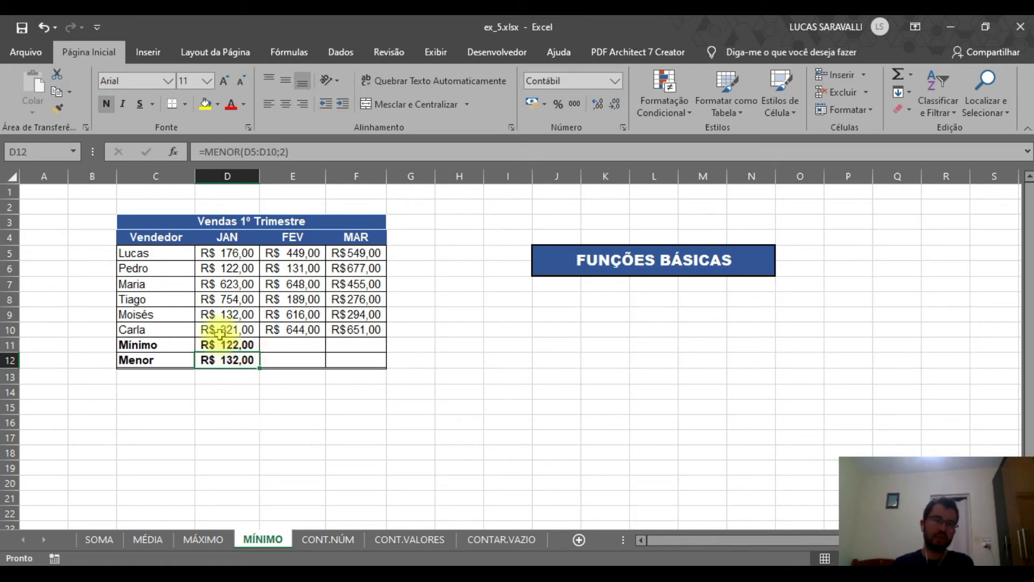
{"action": "left_click", "coordinate": [198, 151]}
{"action": "left_click_drag", "start_coordinate": [199, 152], "coordinate": [301, 151]}
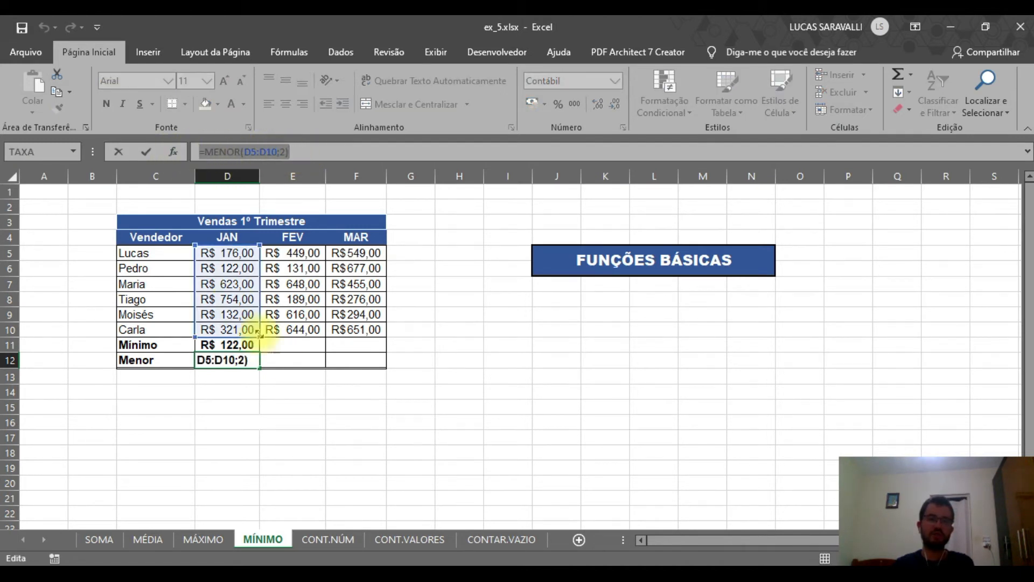
{"action": "left_click", "coordinate": [281, 409]}
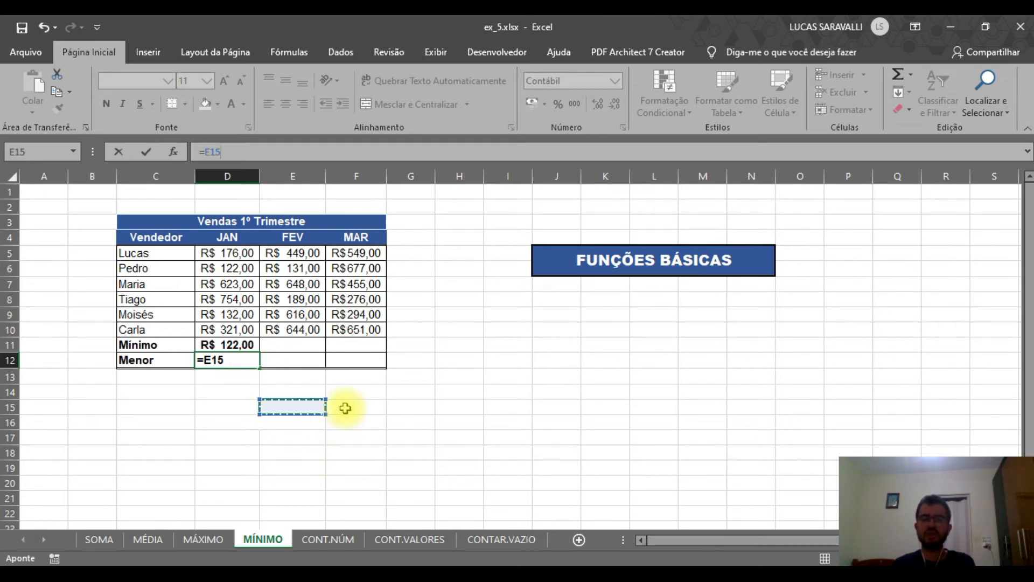
{"action": "key", "text": "Escape"}
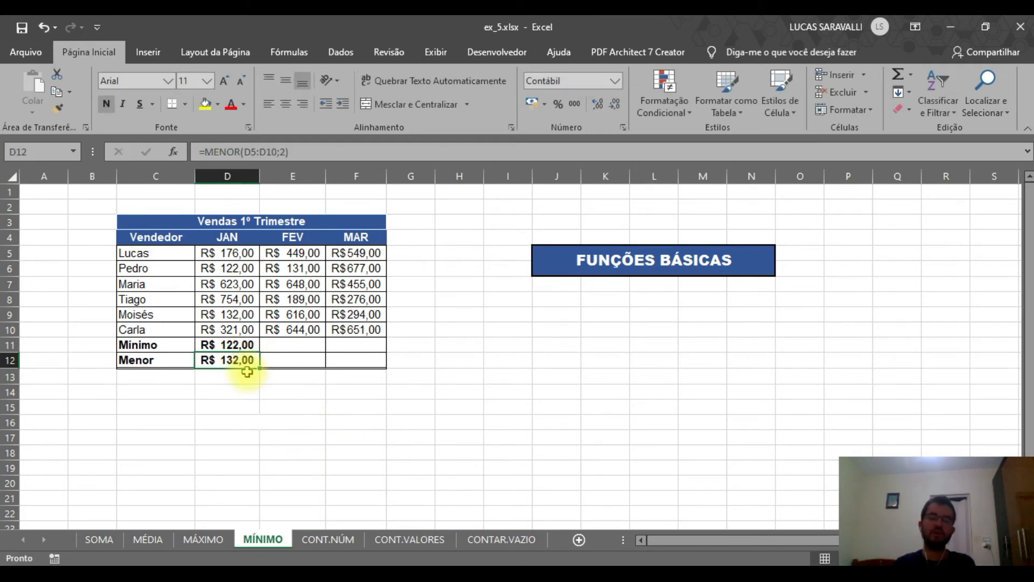
{"action": "left_click", "coordinate": [265, 408]}
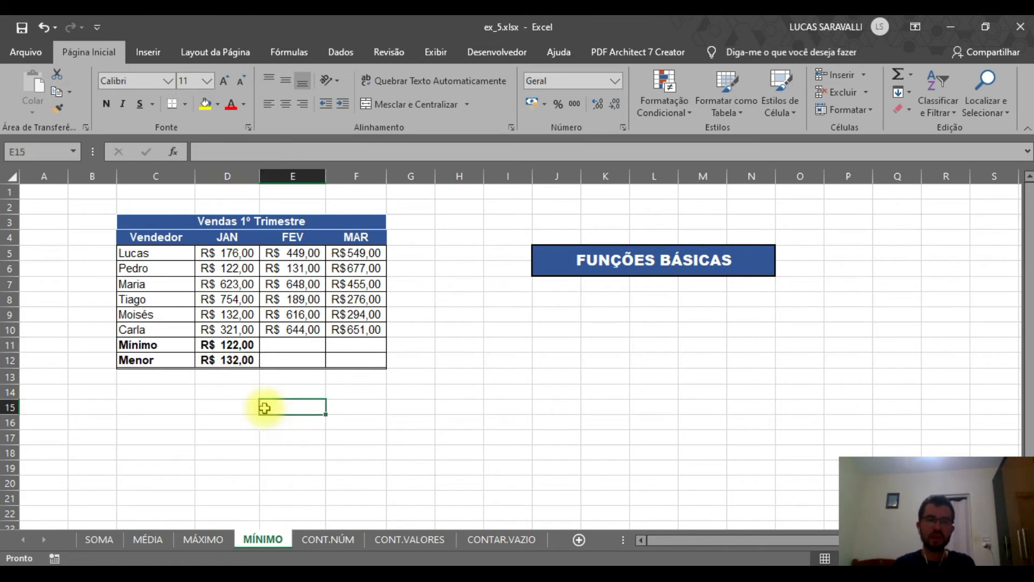
- Fill the JAN minimum formula from D11 across to the FEV and MAR cells, E11 and F11
{"action": "left_click", "coordinate": [237, 350]}
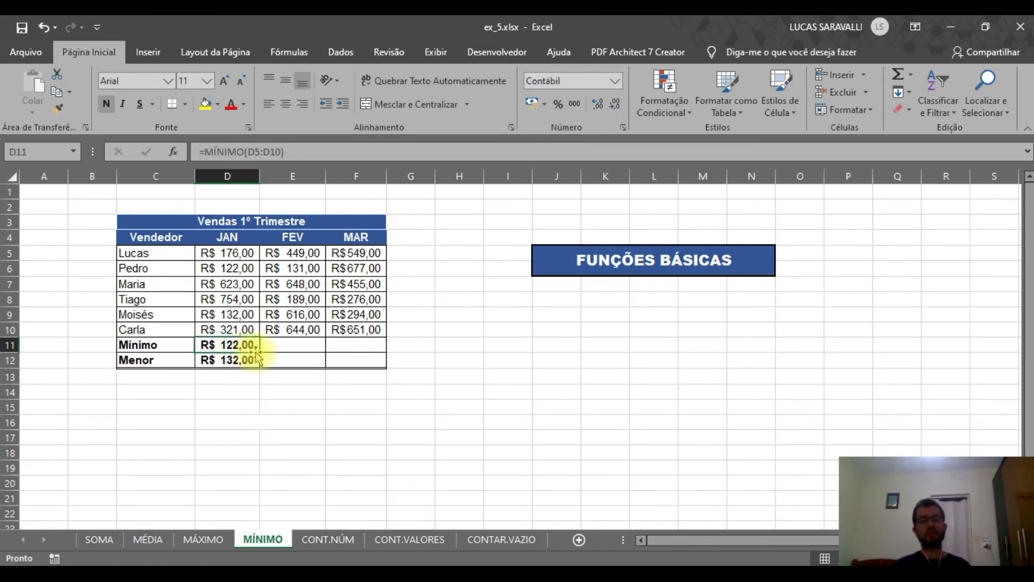
{"action": "left_click_drag", "start_coordinate": [264, 352], "coordinate": [363, 347]}
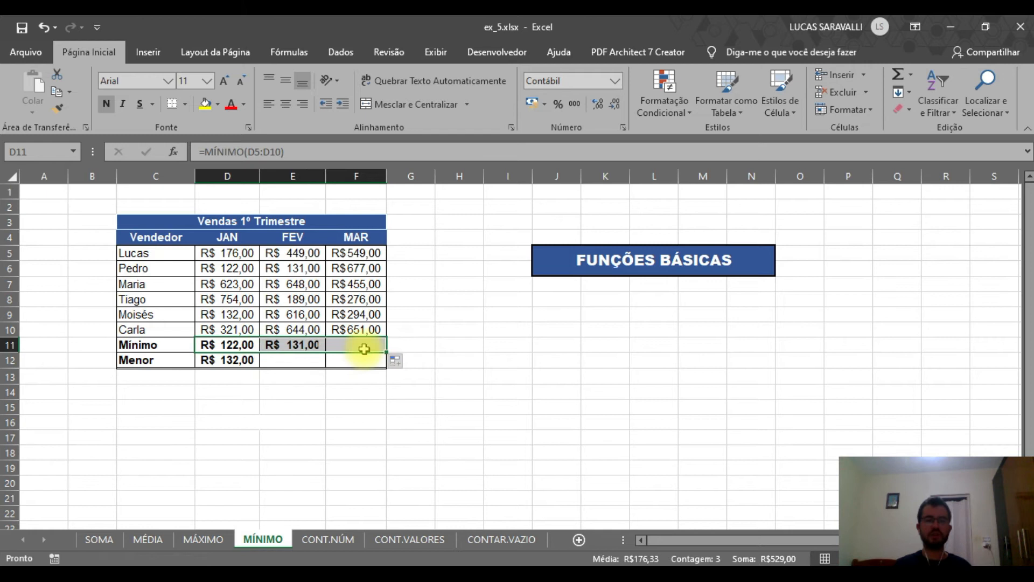
{"action": "left_click", "coordinate": [469, 342]}
- Fill the JAN second-lowest sale formula from D12 across to the FEV and MAR cells, E12 and F12
{"action": "left_click", "coordinate": [231, 363]}
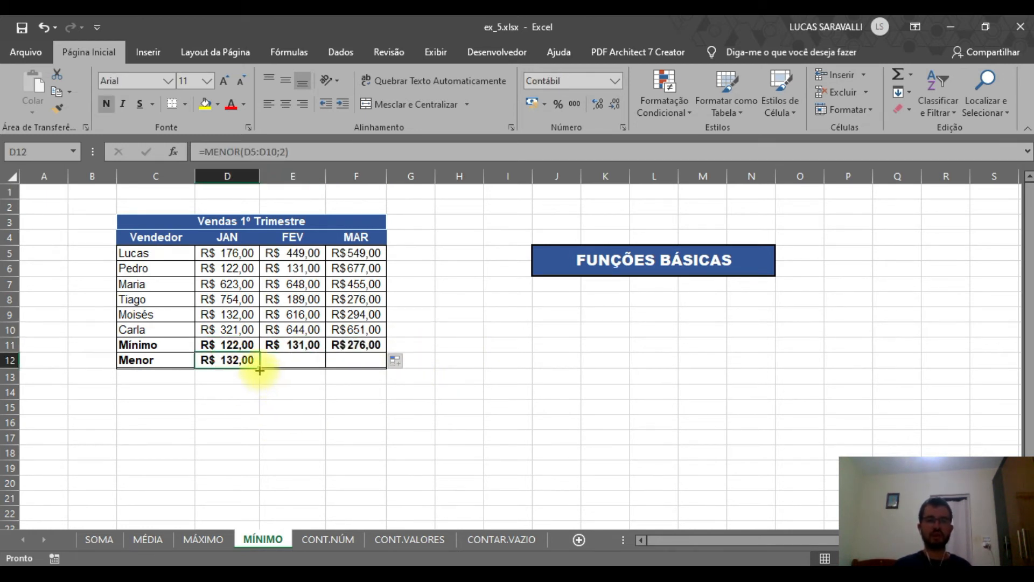
{"action": "left_click_drag", "start_coordinate": [260, 371], "coordinate": [377, 357]}
{"action": "left_click_drag", "start_coordinate": [455, 325], "coordinate": [455, 319]}
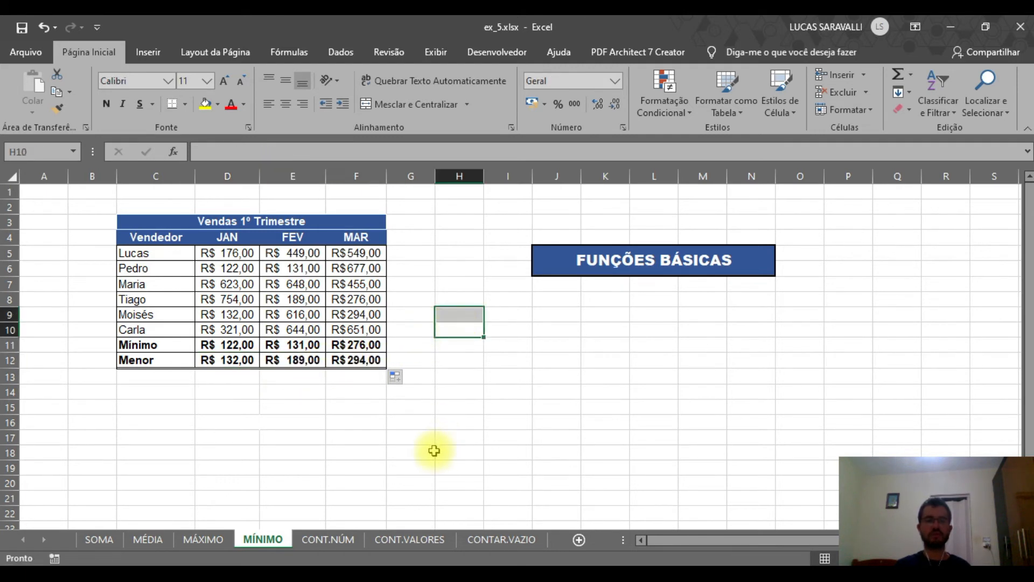
- On the CONT.NÚM sheet, examine the numeric, text and blank entries of the consultations table in D5:F10
{"action": "left_click", "coordinate": [328, 540]}
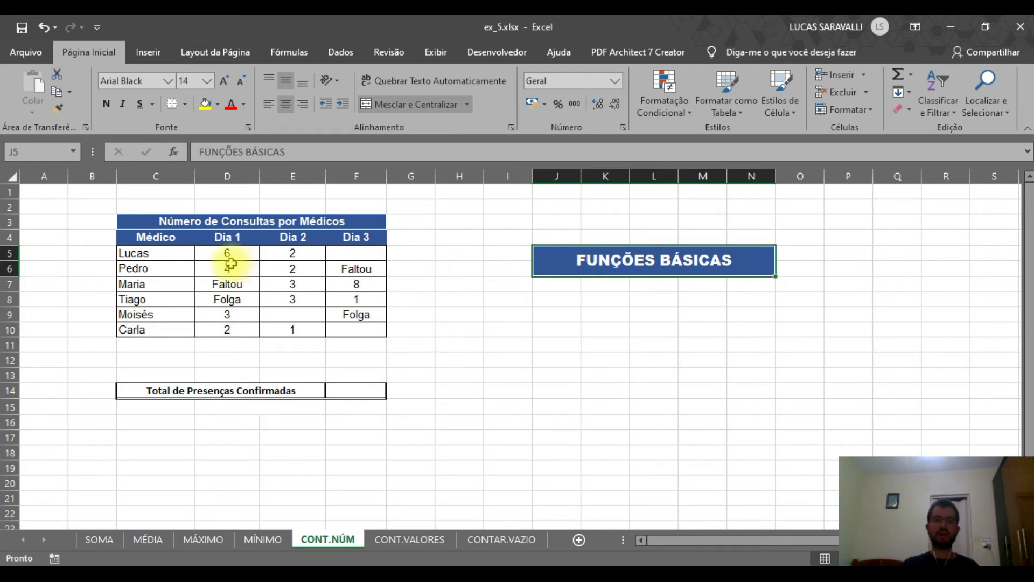
{"action": "left_click", "coordinate": [230, 254]}
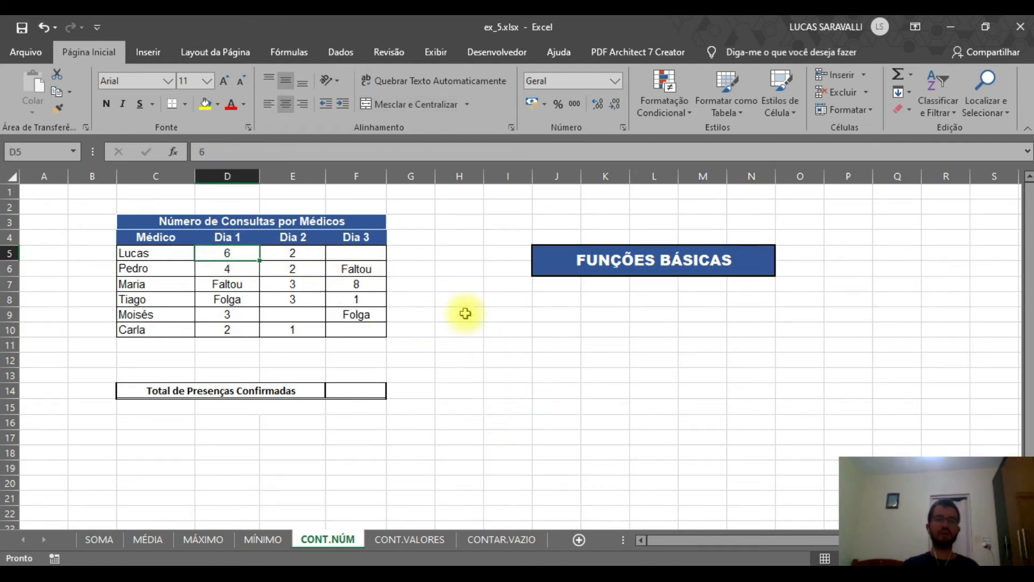
{"action": "left_click", "coordinate": [293, 252]}
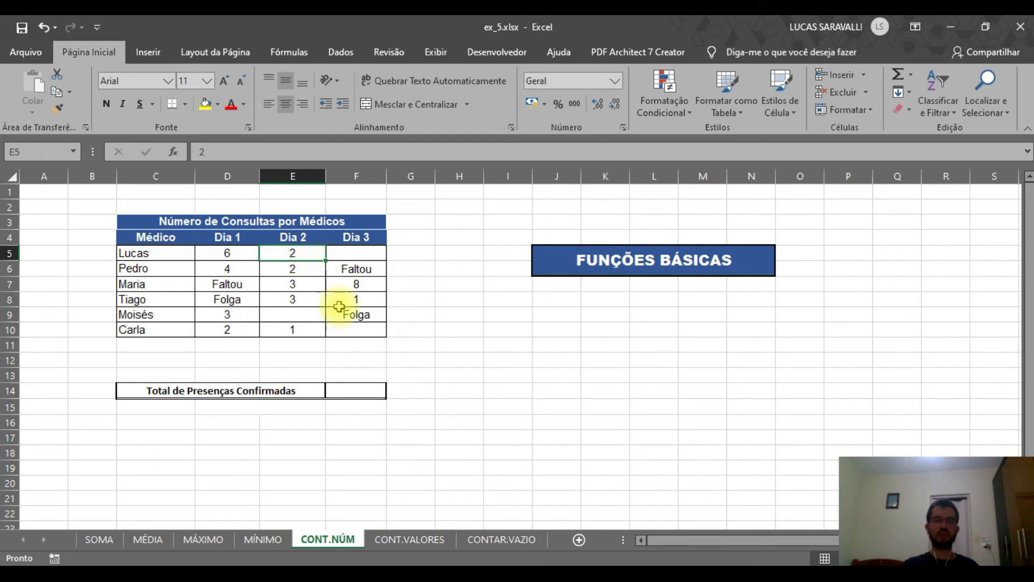
{"action": "left_click", "coordinate": [356, 253]}
{"action": "left_click", "coordinate": [233, 269]}
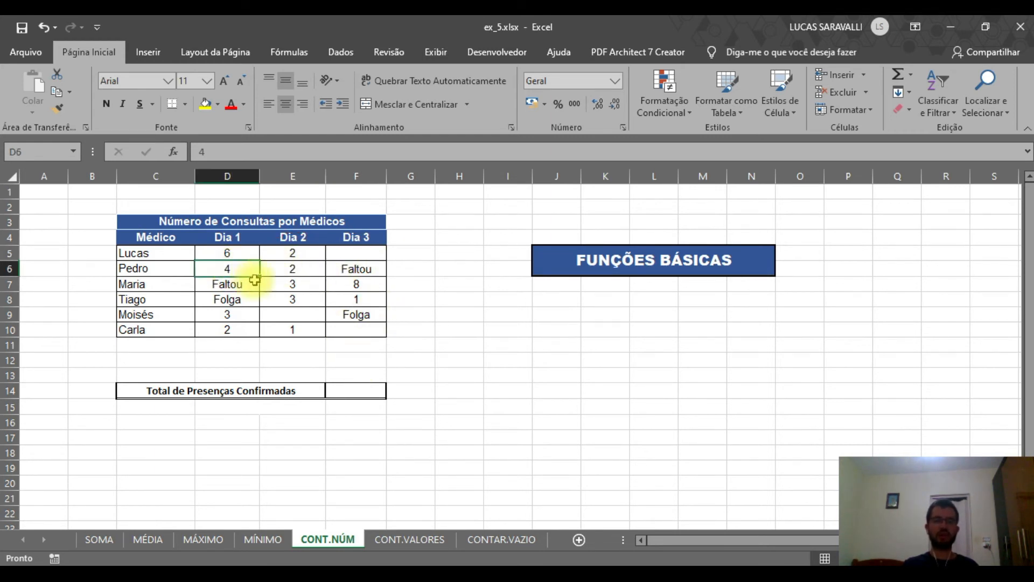
{"action": "left_click", "coordinate": [296, 270]}
{"action": "left_click", "coordinate": [351, 270]}
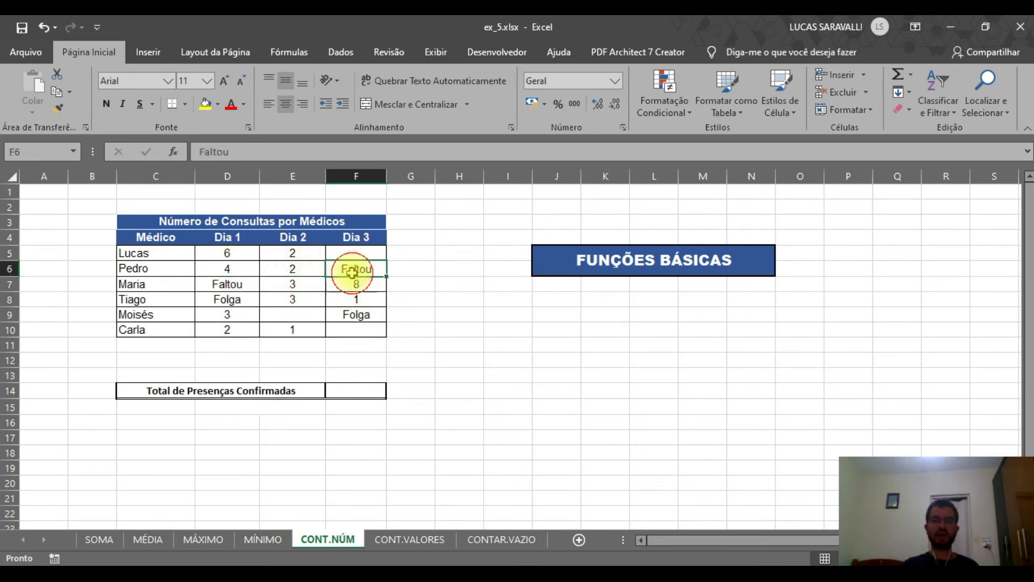
{"action": "left_click_drag", "start_coordinate": [358, 335], "coordinate": [216, 259]}
{"action": "left_click", "coordinate": [574, 357]}
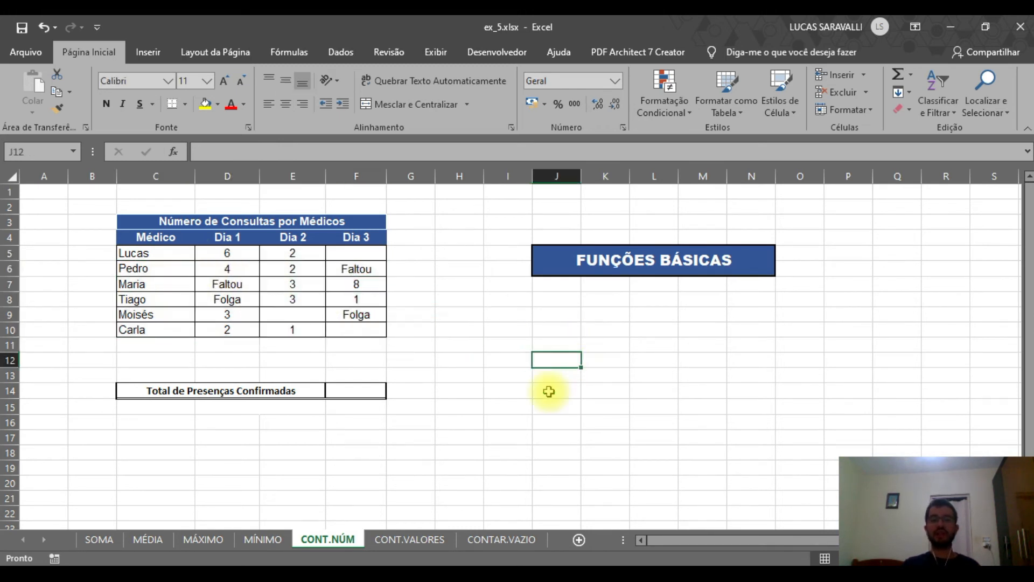
{"action": "left_click_drag", "start_coordinate": [219, 254], "coordinate": [354, 333]}
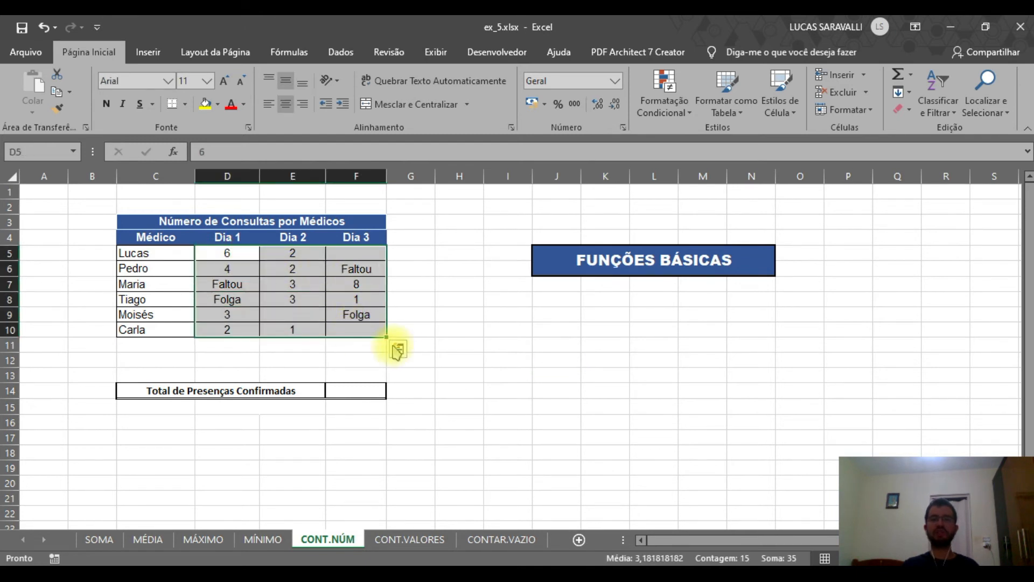
{"action": "left_click", "coordinate": [448, 311]}
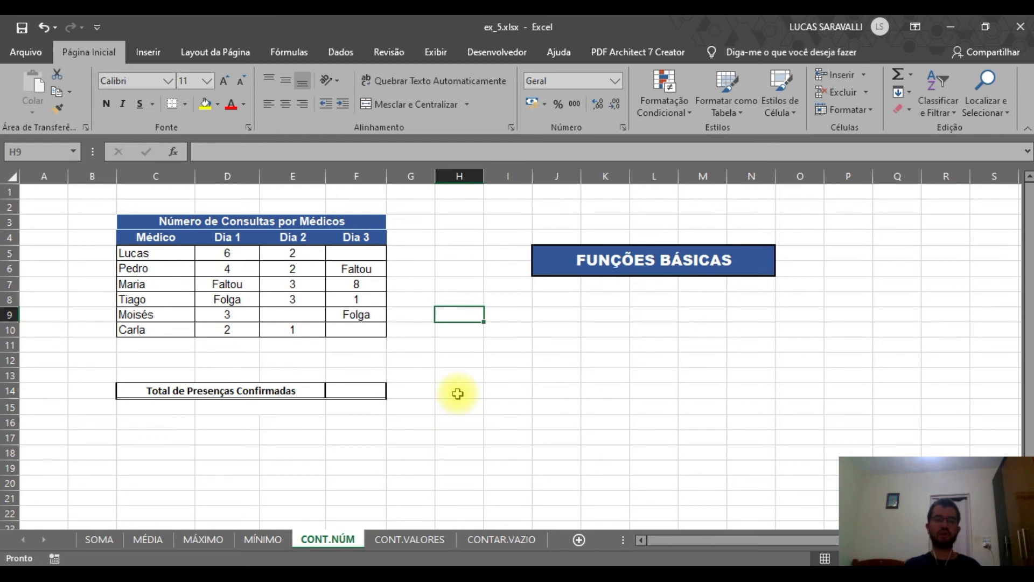
- Count the numeric entries for Total de Presenças Confirmadas in F14 with =CONT.NÚM(D5:F10)
{"action": "left_click", "coordinate": [376, 391]}
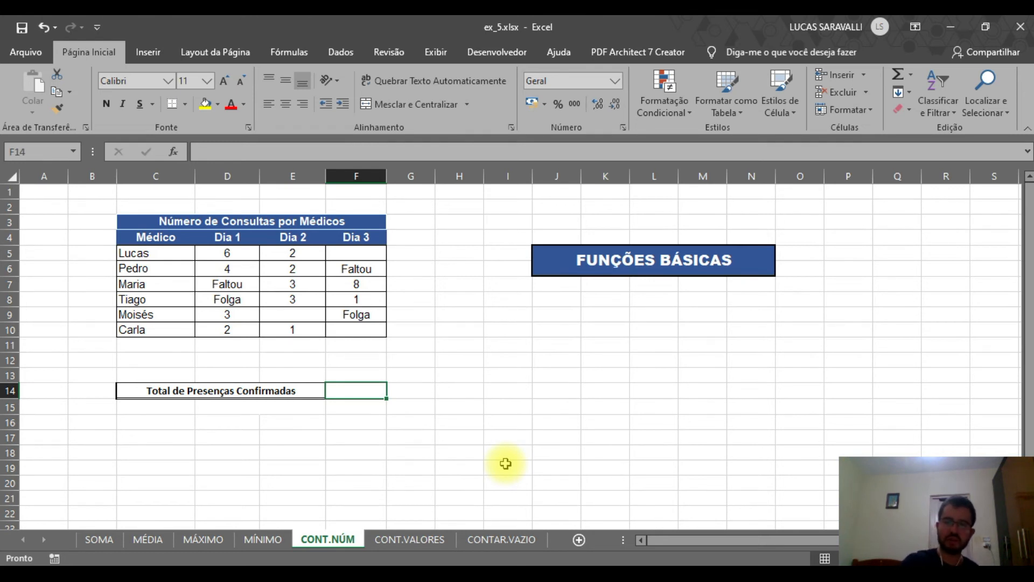
{"action": "type", "text": "=C"}
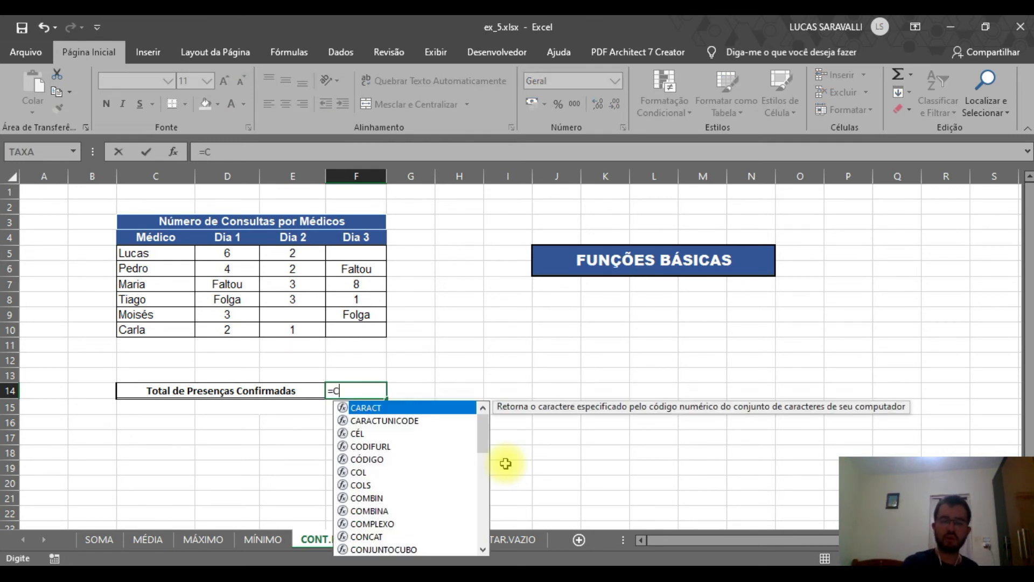
{"action": "type", "text": "ONT.NÚM("}
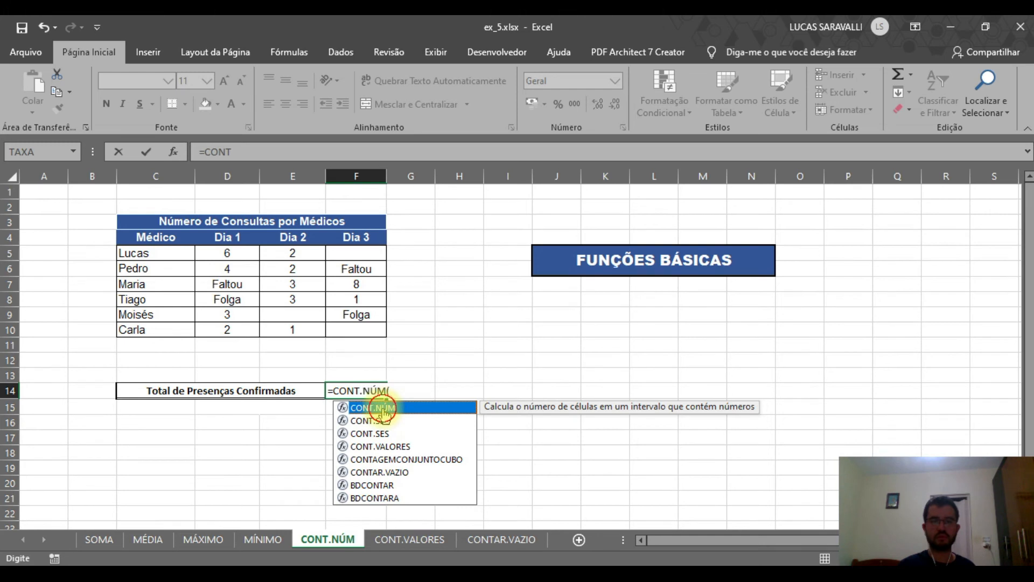
{"action": "double_click", "coordinate": [380, 408]}
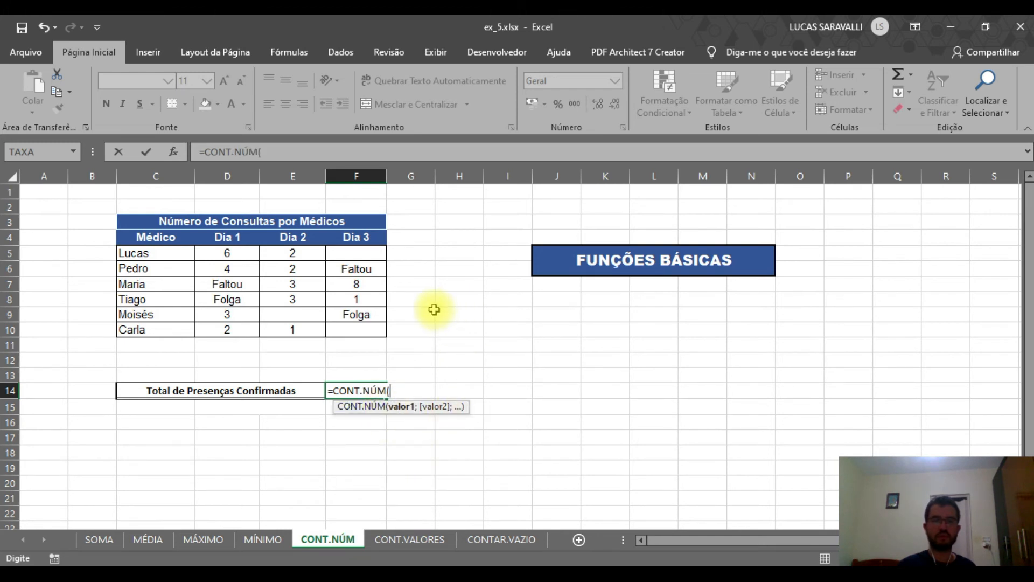
{"action": "left_click_drag", "start_coordinate": [217, 252], "coordinate": [384, 335]}
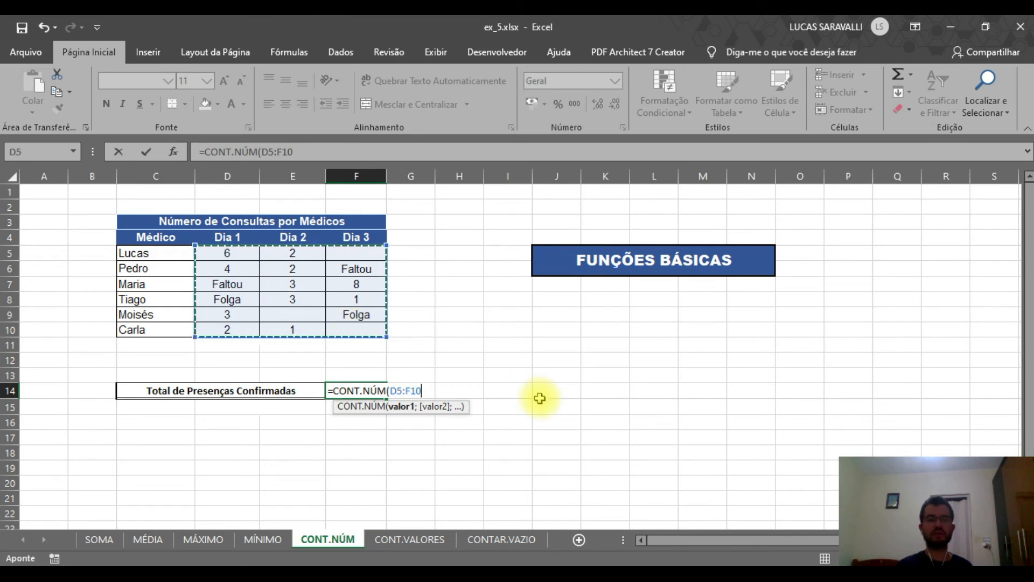
{"action": "type", "text": ")"}
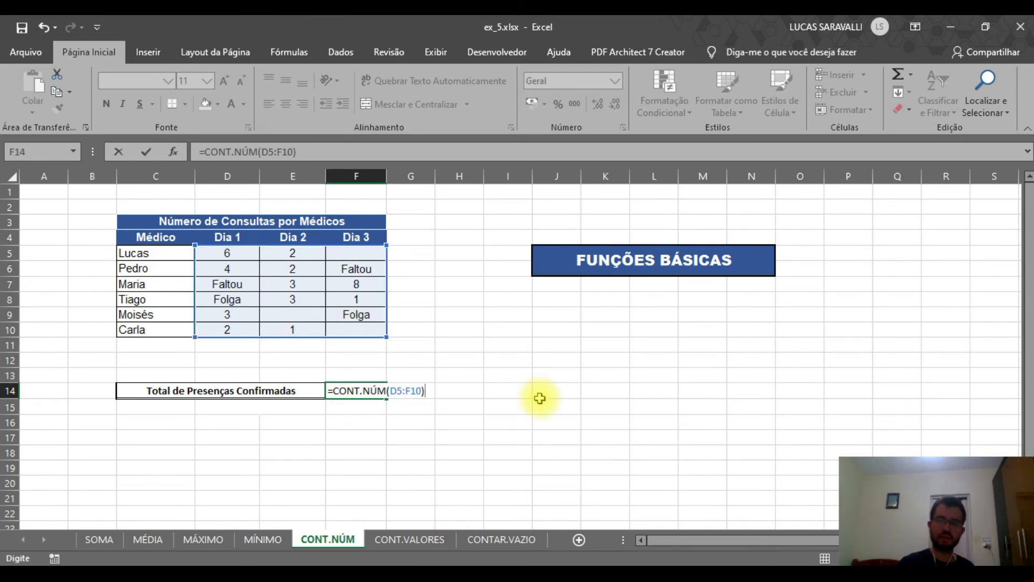
{"action": "key", "text": "Return"}
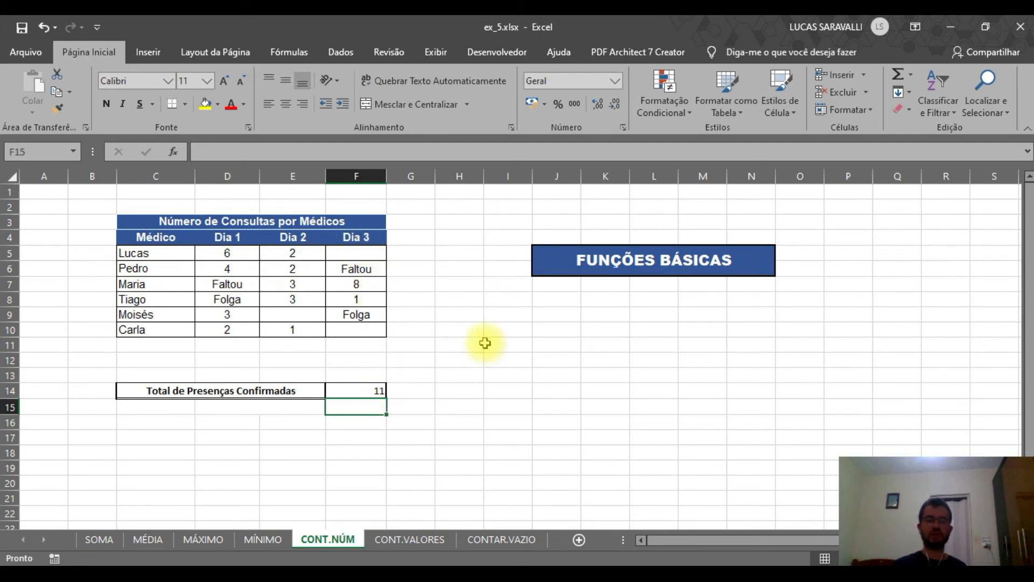
- Check the confirmed attendance total against the individual numeric cells of the consultations table
{"action": "left_click", "coordinate": [221, 253]}
{"action": "left_click", "coordinate": [288, 254]}
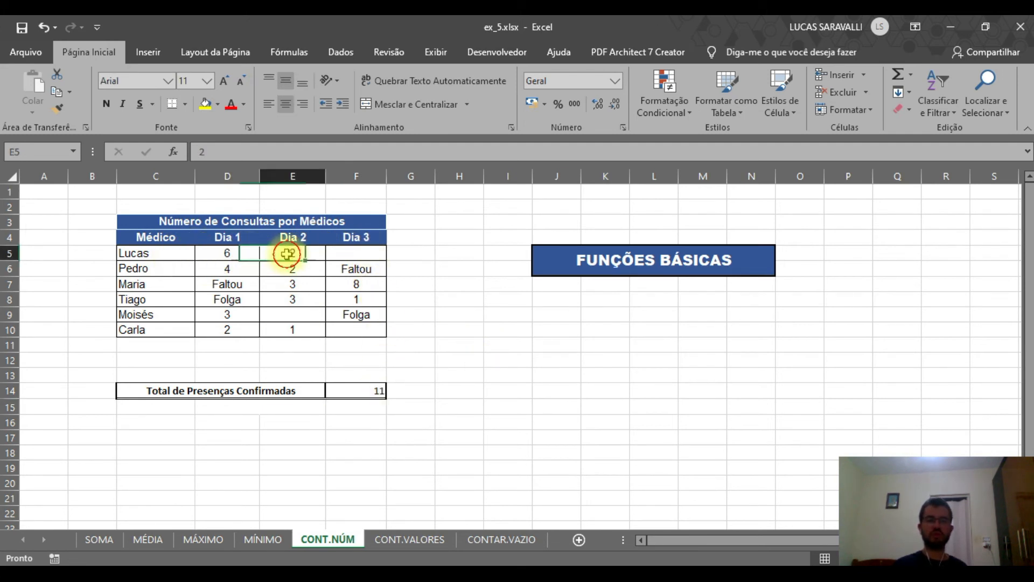
{"action": "left_click", "coordinate": [242, 269]}
{"action": "left_click", "coordinate": [274, 269]}
{"action": "left_click", "coordinate": [288, 286]}
{"action": "left_click", "coordinate": [334, 289]}
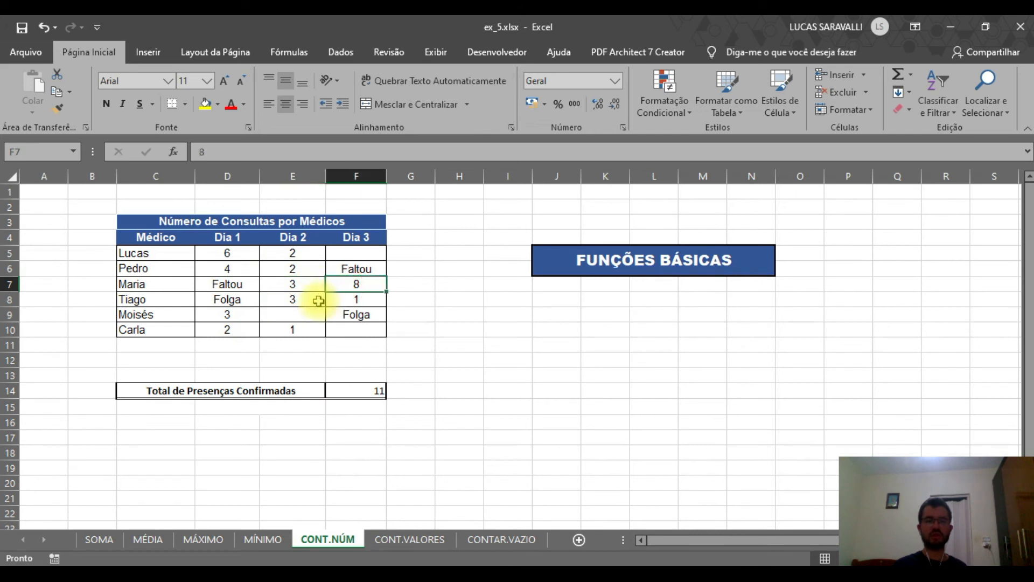
{"action": "left_click", "coordinate": [319, 300]}
{"action": "left_click", "coordinate": [341, 297]}
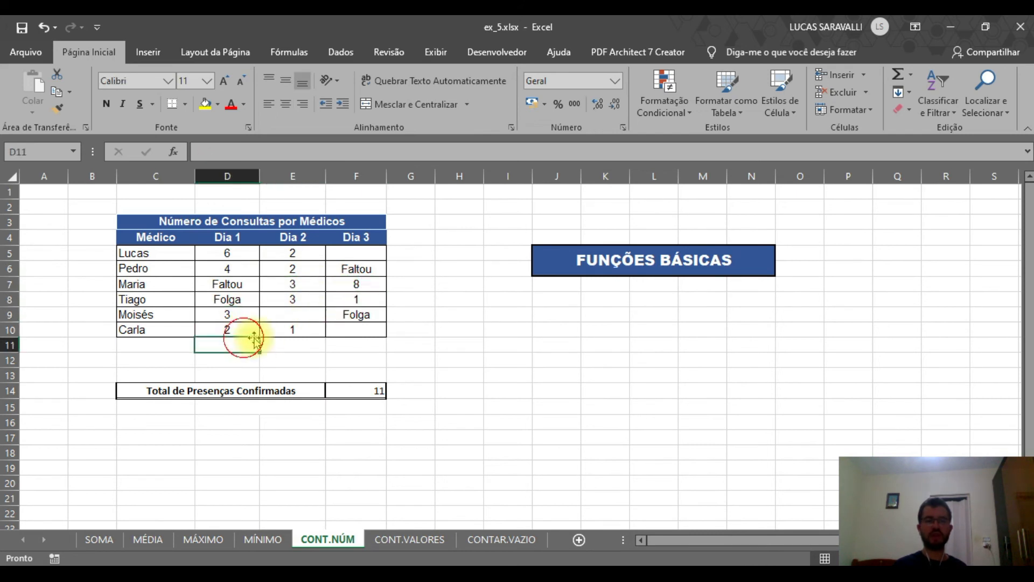
{"action": "left_click", "coordinate": [246, 330]}
{"action": "left_click", "coordinate": [285, 327]}
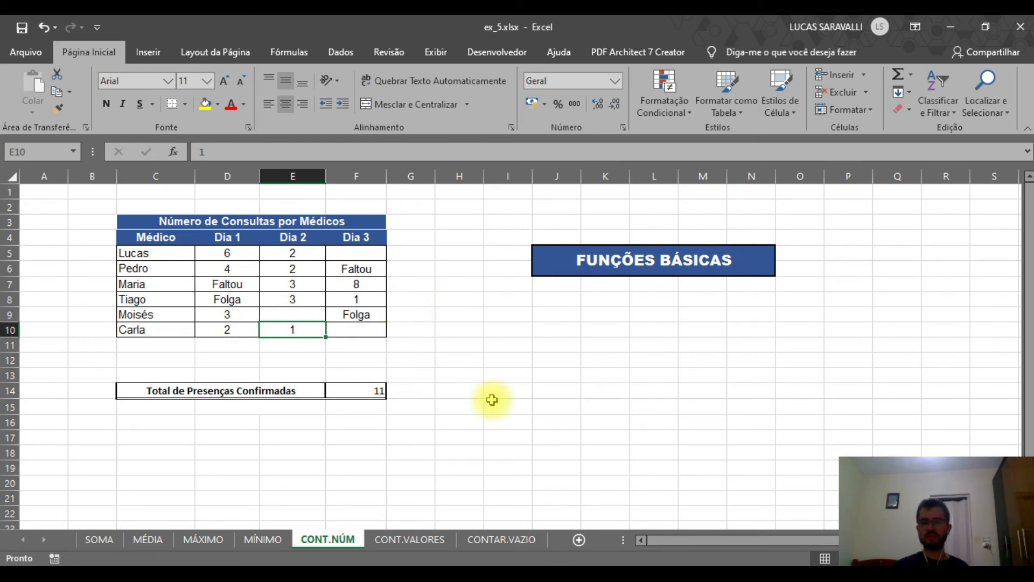
- On the CONT.VALORES sheet, count the non-empty entries for Total de Marcações Registradas in F14 with =CONT.VALORES(D5:F10)
{"action": "key", "text": "ctrl+Page_Down"}
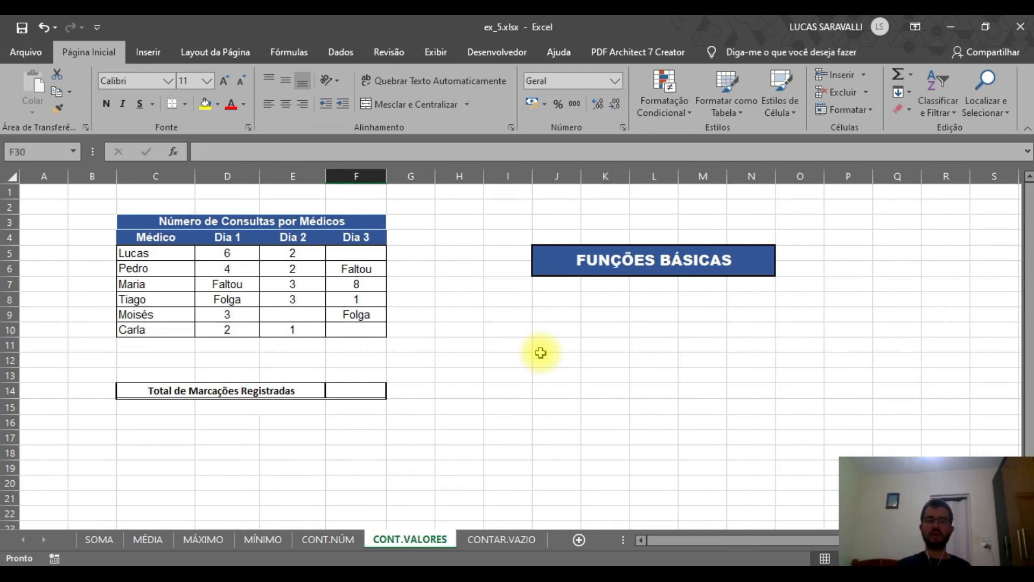
{"action": "left_click", "coordinate": [355, 392]}
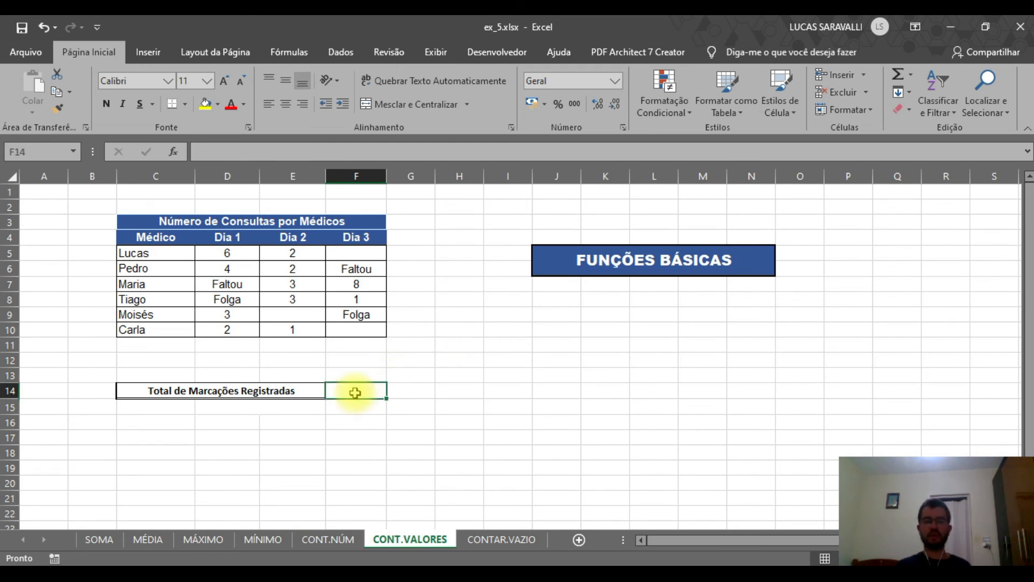
{"action": "type", "text": "="}
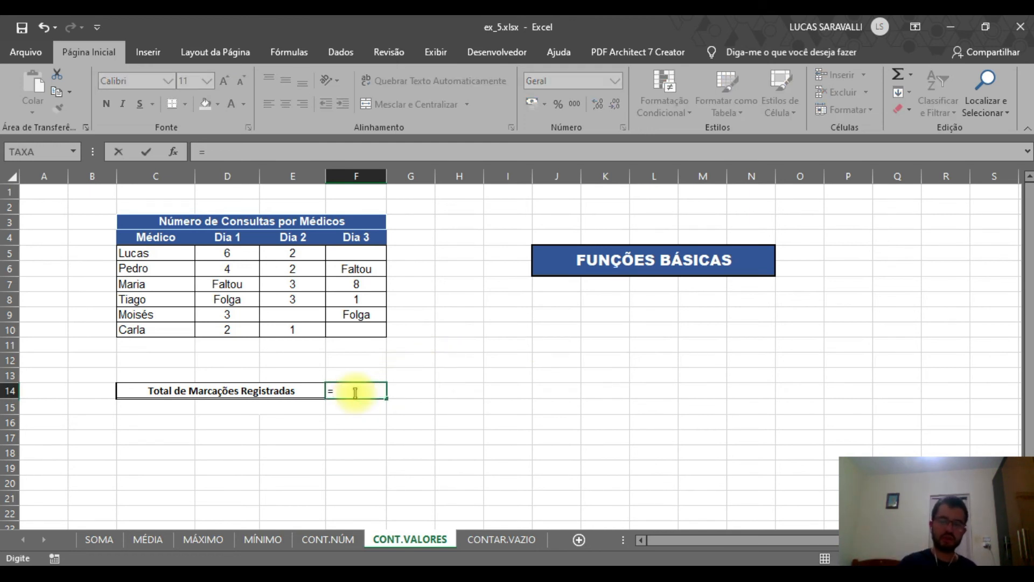
{"action": "type", "text": "C"}
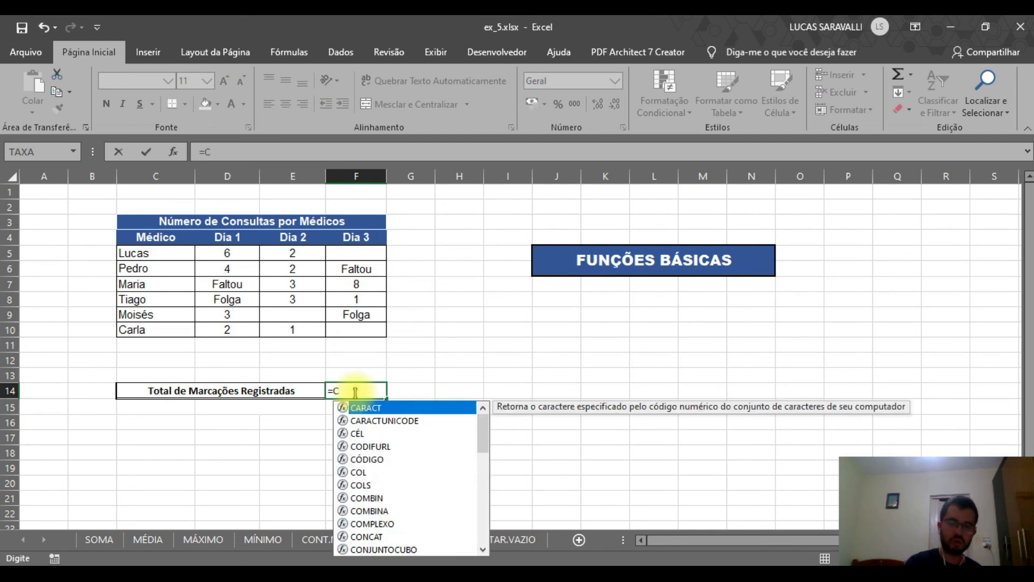
{"action": "type", "text": "ONT"}
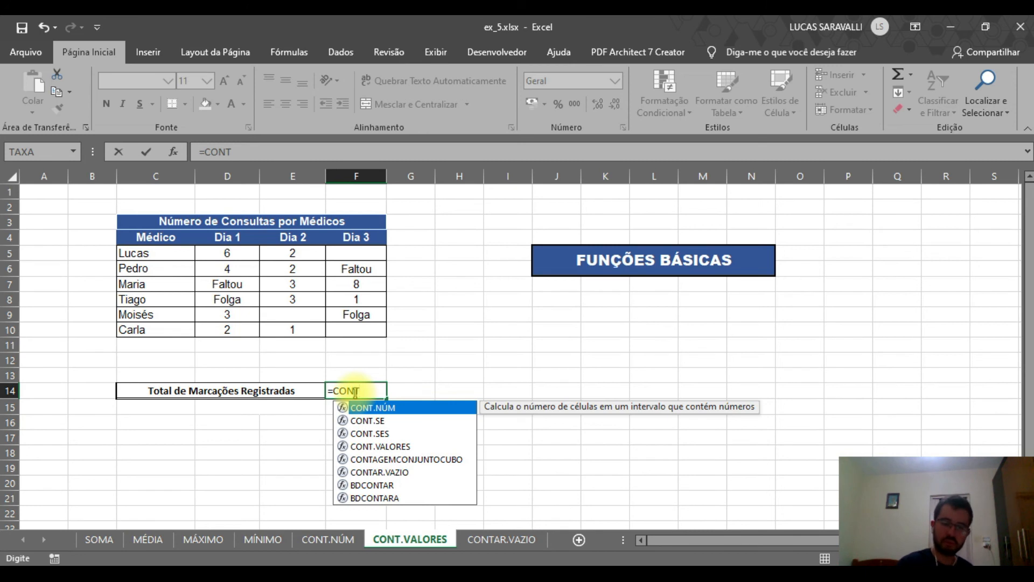
{"action": "type", "text": ".VALORES"}
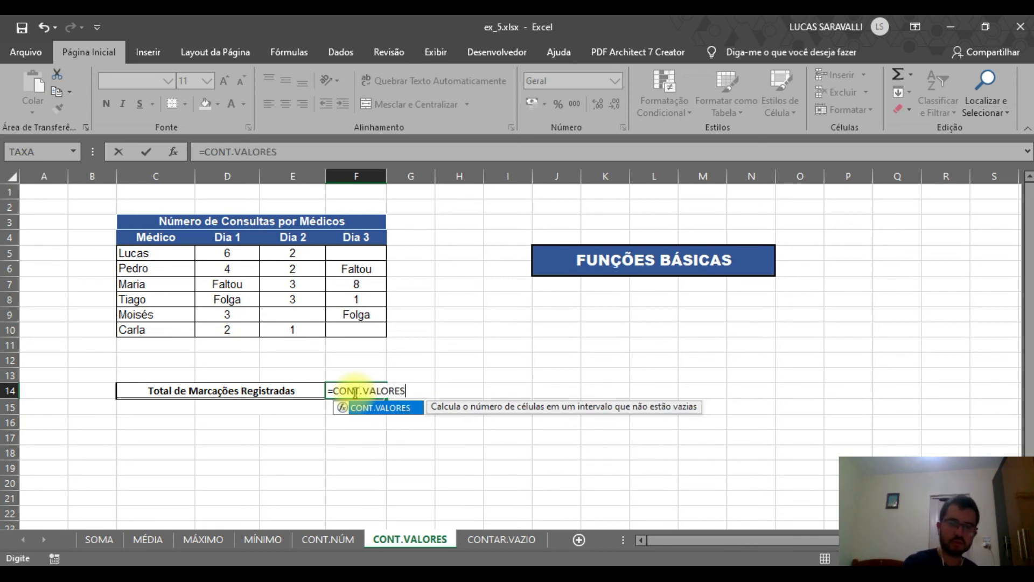
{"action": "type", "text": "("}
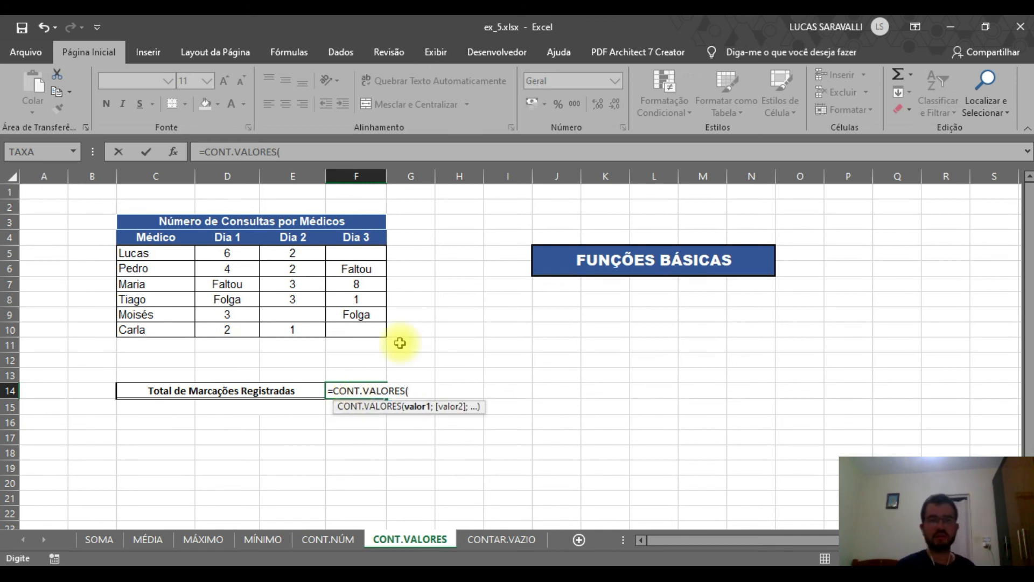
{"action": "left_click_drag", "start_coordinate": [237, 252], "coordinate": [355, 330]}
{"action": "type", "text": ")"}
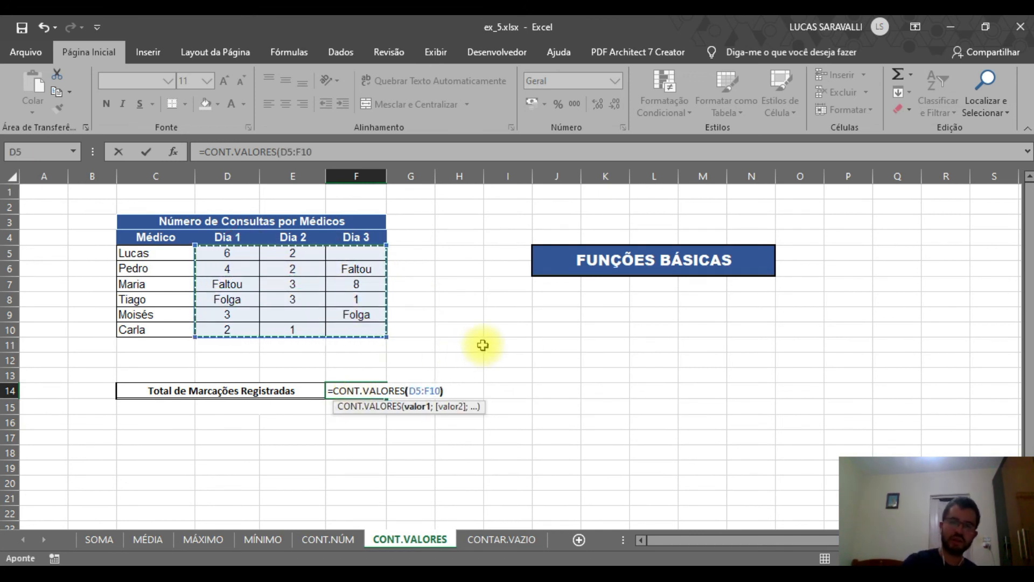
{"action": "key", "text": "Return"}
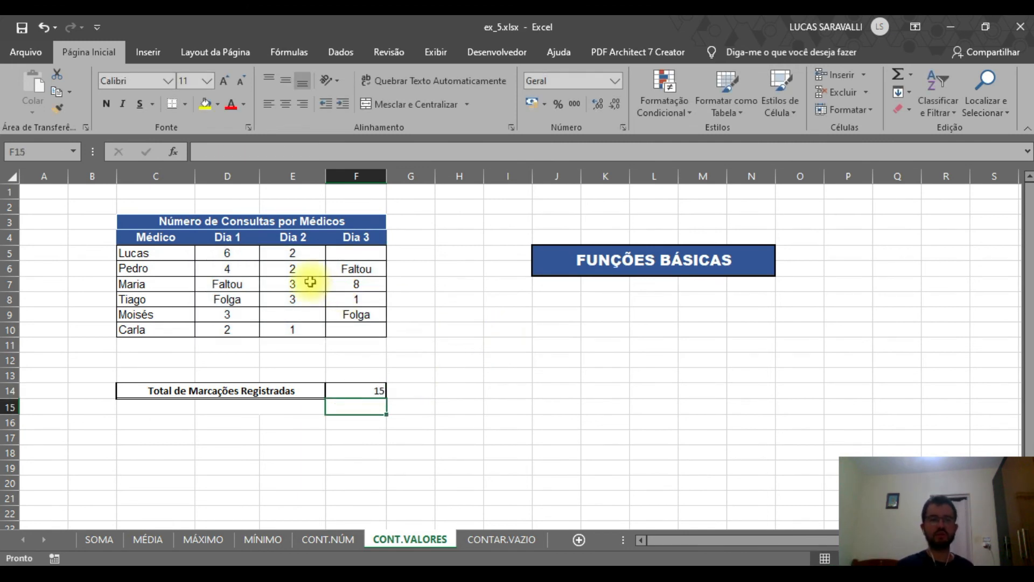
- Check the registered entries total against the filled cells in D5:F10, and inspect the blank cells F10, E9 and F5
{"action": "left_click", "coordinate": [231, 253]}
{"action": "left_click", "coordinate": [284, 253]}
{"action": "left_click", "coordinate": [231, 251]}
{"action": "left_click", "coordinate": [274, 254]}
{"action": "left_click", "coordinate": [249, 269]}
{"action": "left_click", "coordinate": [290, 270]}
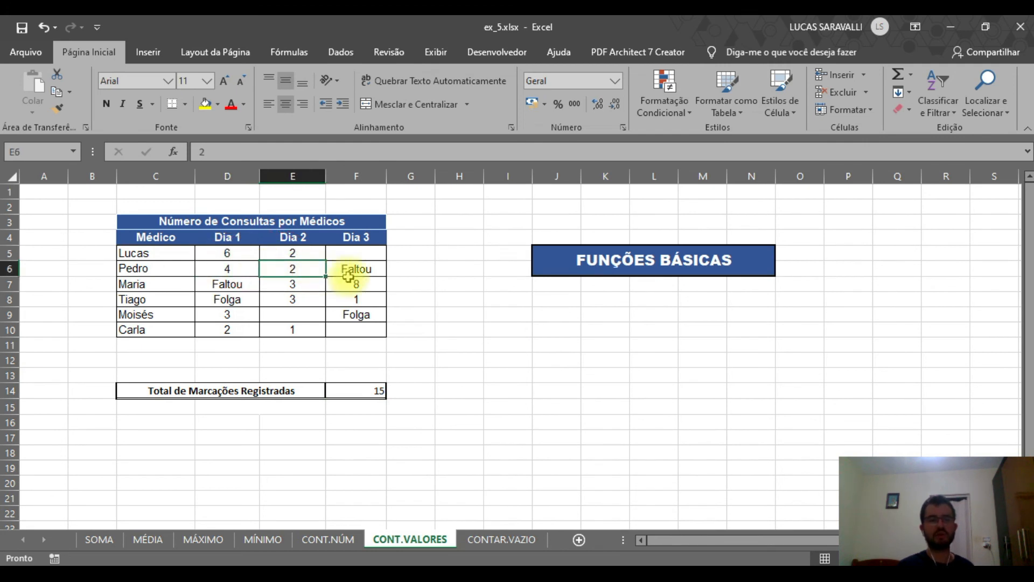
{"action": "left_click", "coordinate": [355, 270]}
{"action": "left_click", "coordinate": [251, 288]}
{"action": "left_click", "coordinate": [282, 290]}
{"action": "left_click", "coordinate": [353, 286]}
{"action": "left_click", "coordinate": [253, 298]}
{"action": "left_click", "coordinate": [319, 300]}
{"action": "left_click", "coordinate": [350, 298]}
{"action": "left_click", "coordinate": [353, 313]}
{"action": "left_click", "coordinate": [307, 329]}
{"action": "left_click", "coordinate": [226, 330]}
{"action": "left_click", "coordinate": [232, 315]}
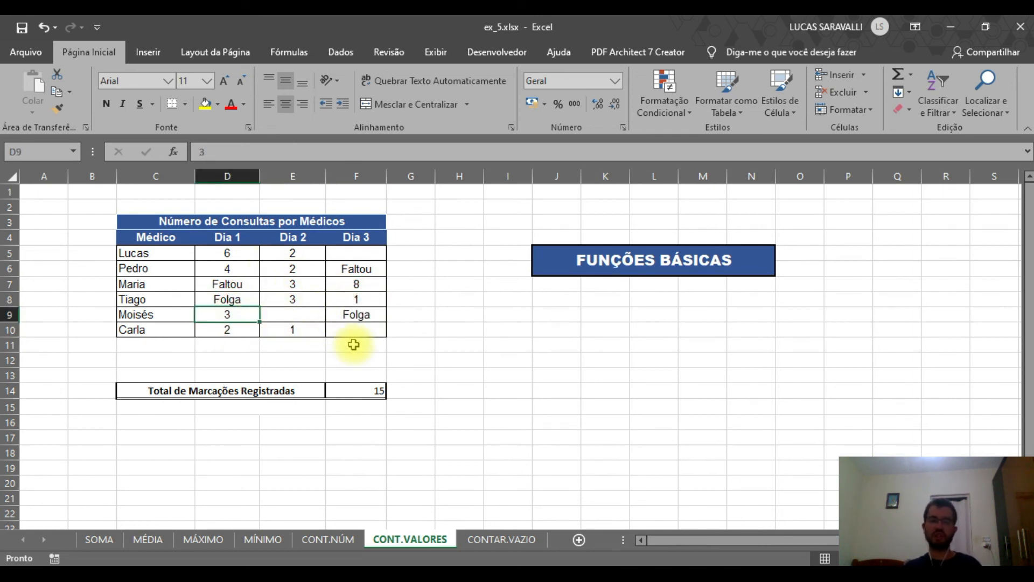
{"action": "left_click", "coordinate": [369, 331]}
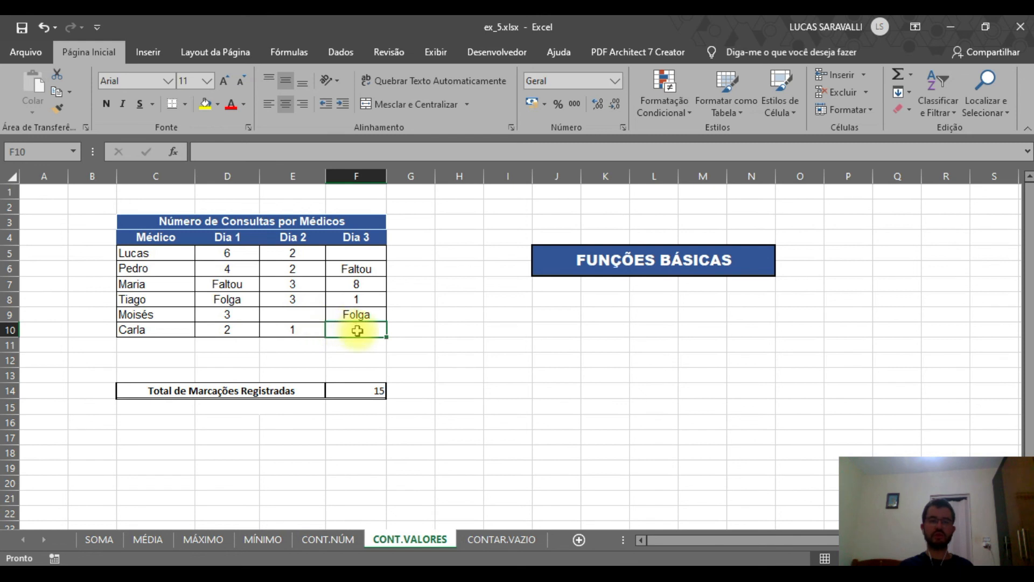
{"action": "left_click", "coordinate": [306, 314]}
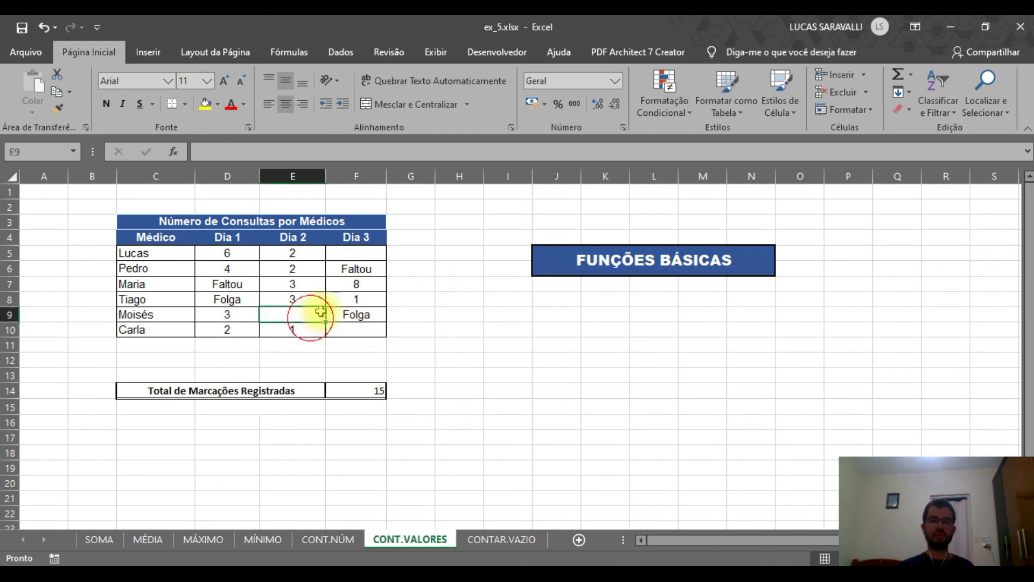
{"action": "left_click", "coordinate": [367, 253]}
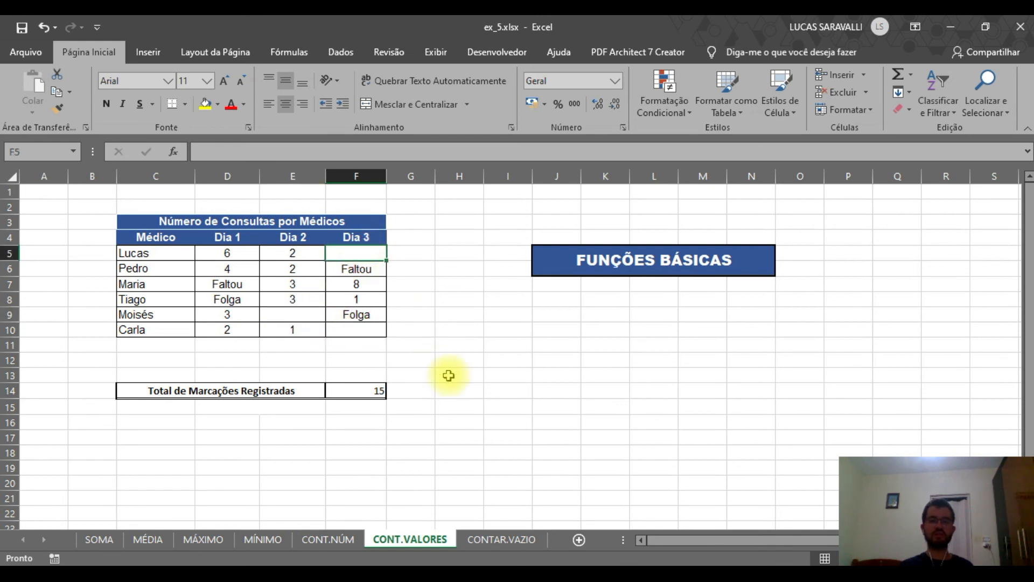
- On the CONTAR.VAZIO sheet, count the blanks for Total de Marcações Não Registradas in F14 with =CONTAR.VAZIO(D5:F10), and inspect blank cells E9 and F10
{"action": "left_click", "coordinate": [497, 540]}
{"action": "left_click", "coordinate": [380, 390]}
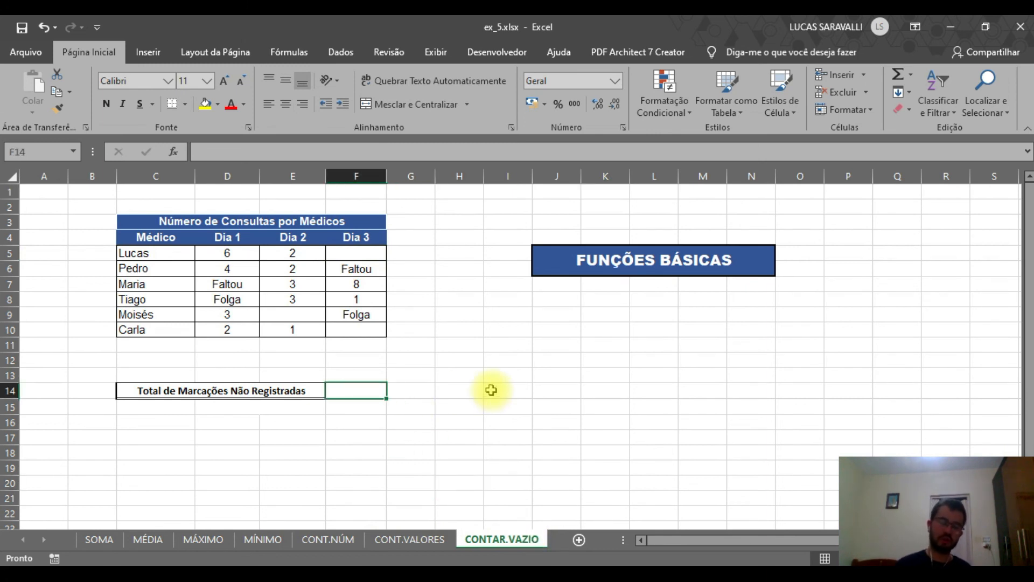
{"action": "type", "text": "=C"}
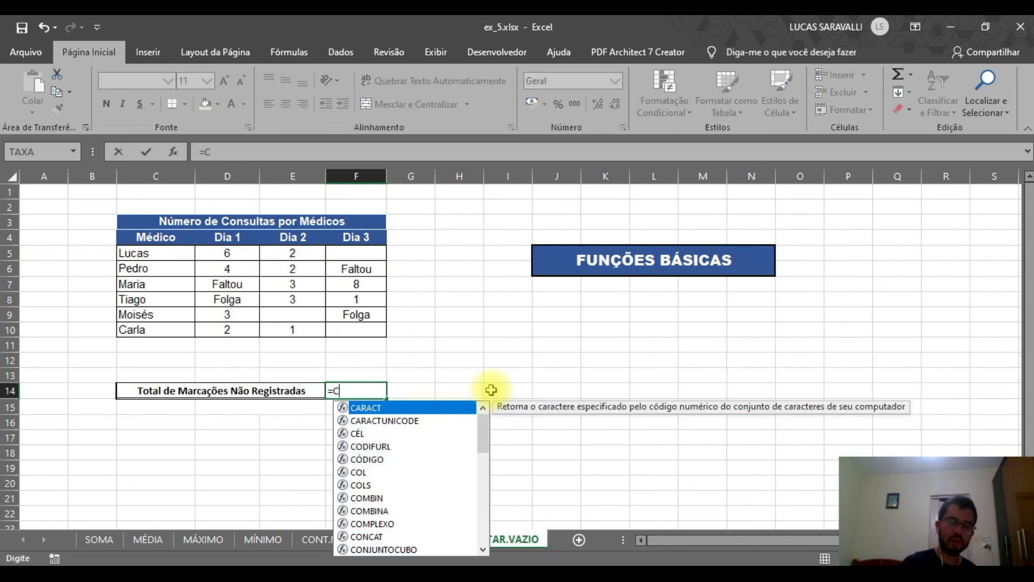
{"action": "type", "text": "ONTAR"}
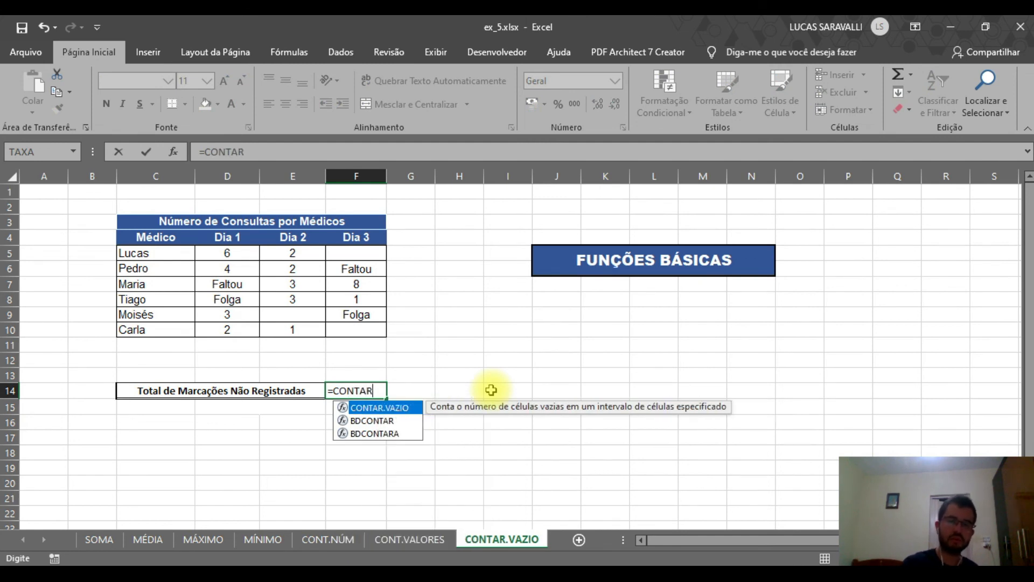
{"action": "type", "text": ".VAZ"}
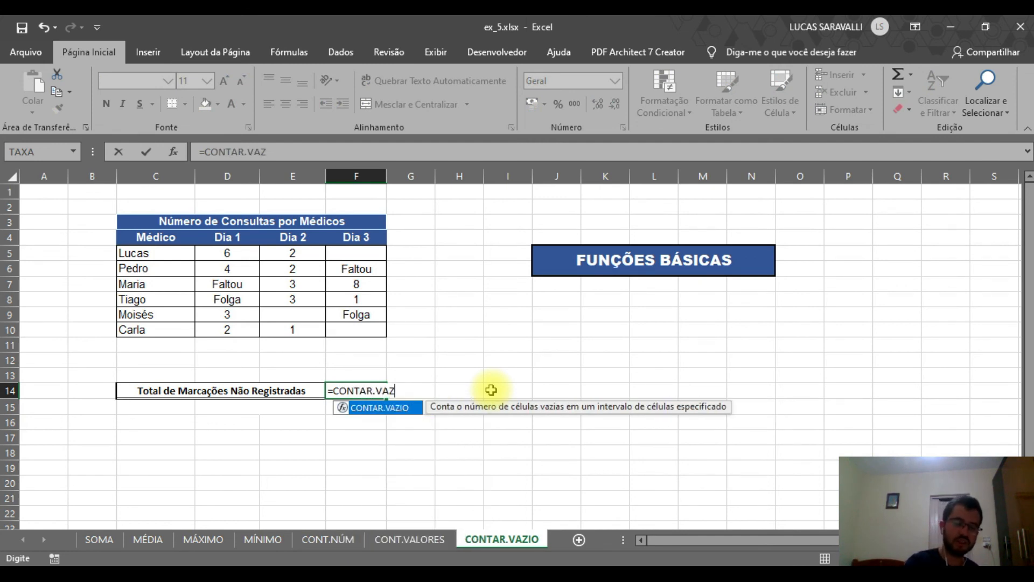
{"action": "type", "text": "IO"}
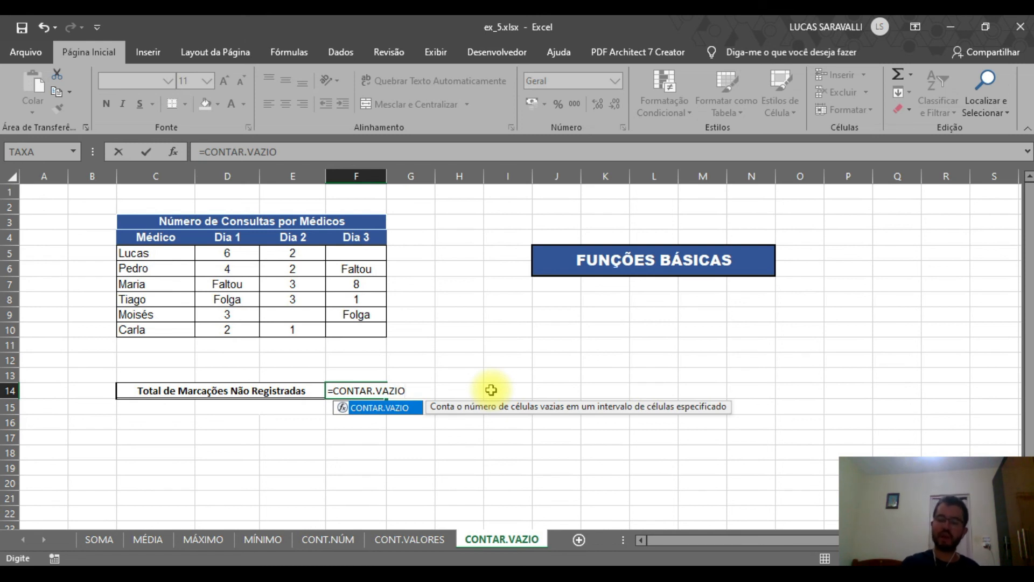
{"action": "type", "text": "("}
{"action": "left_click_drag", "start_coordinate": [229, 252], "coordinate": [345, 332]}
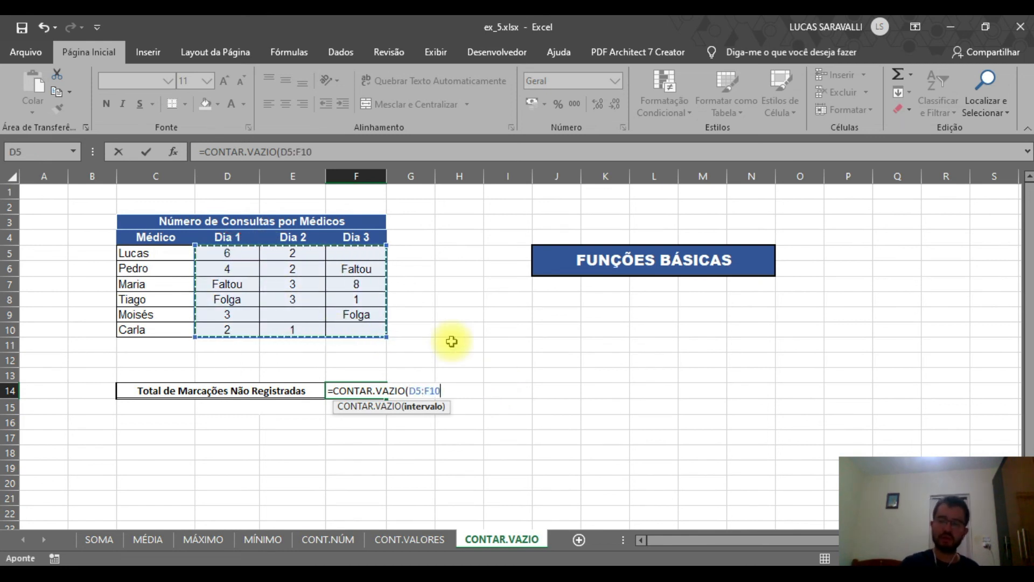
{"action": "type", "text": ")"}
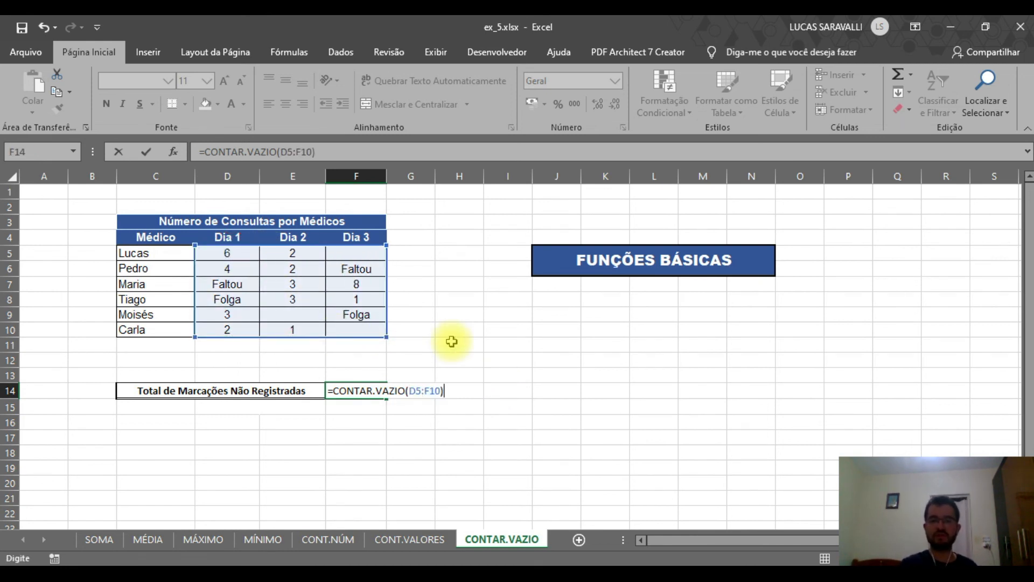
{"action": "key", "text": "Return"}
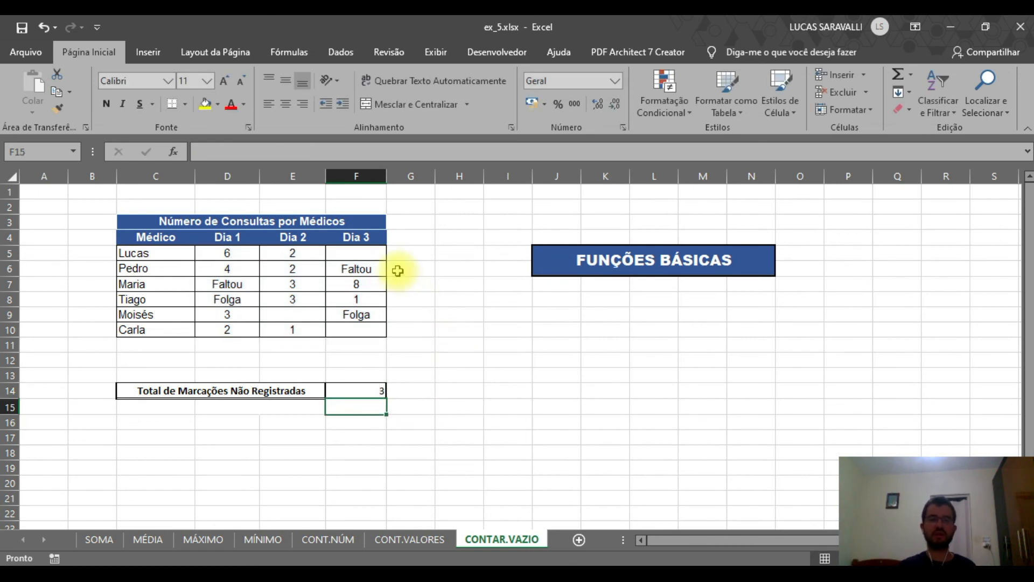
{"action": "left_click", "coordinate": [295, 315]}
{"action": "left_click", "coordinate": [339, 326]}
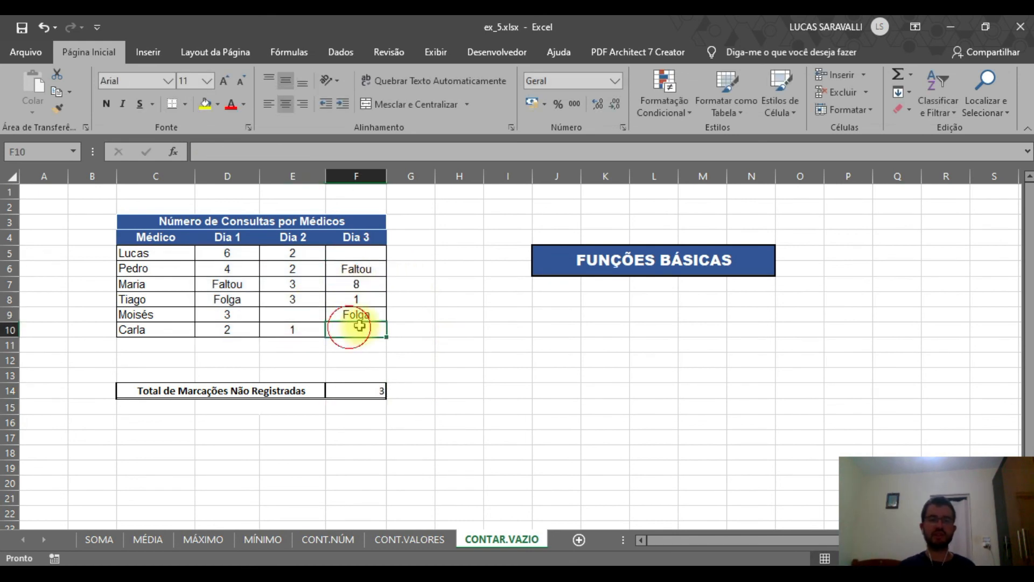